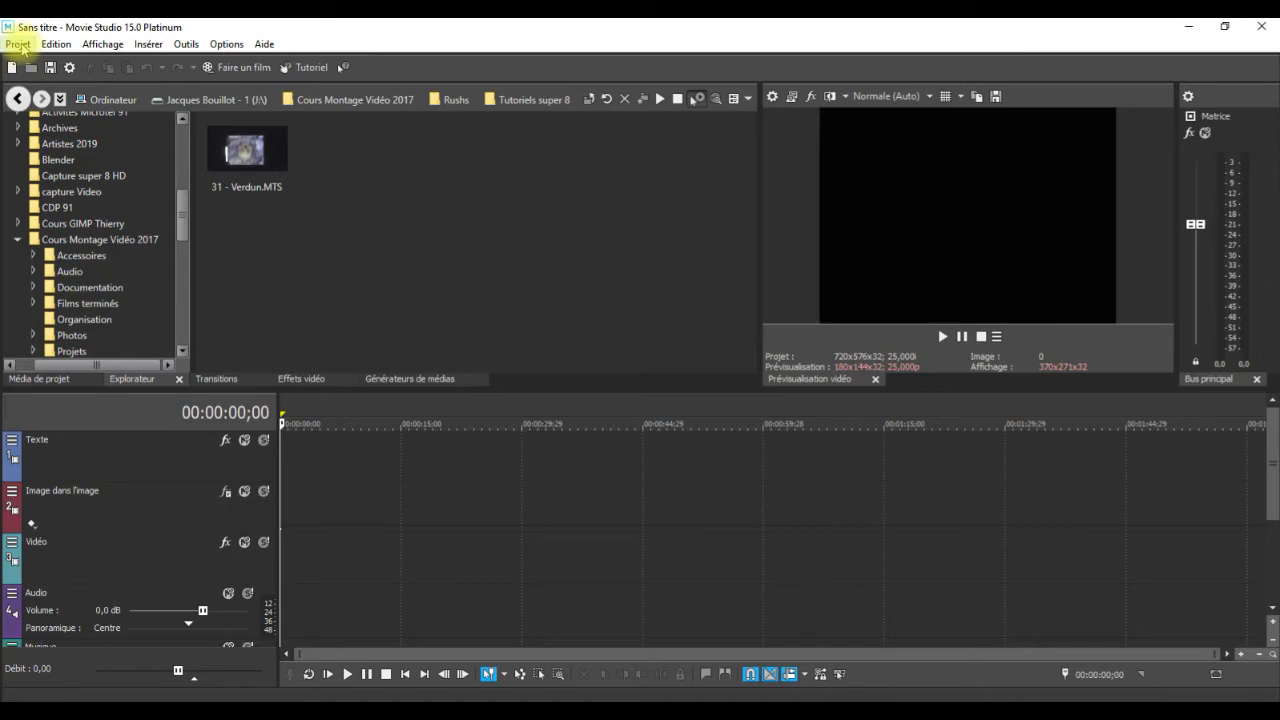
# - Create a new stereo DV PAL project named Verdun in the Cours Montage Vidéo 2017\Projets folder
pyautogui.click(18, 44)
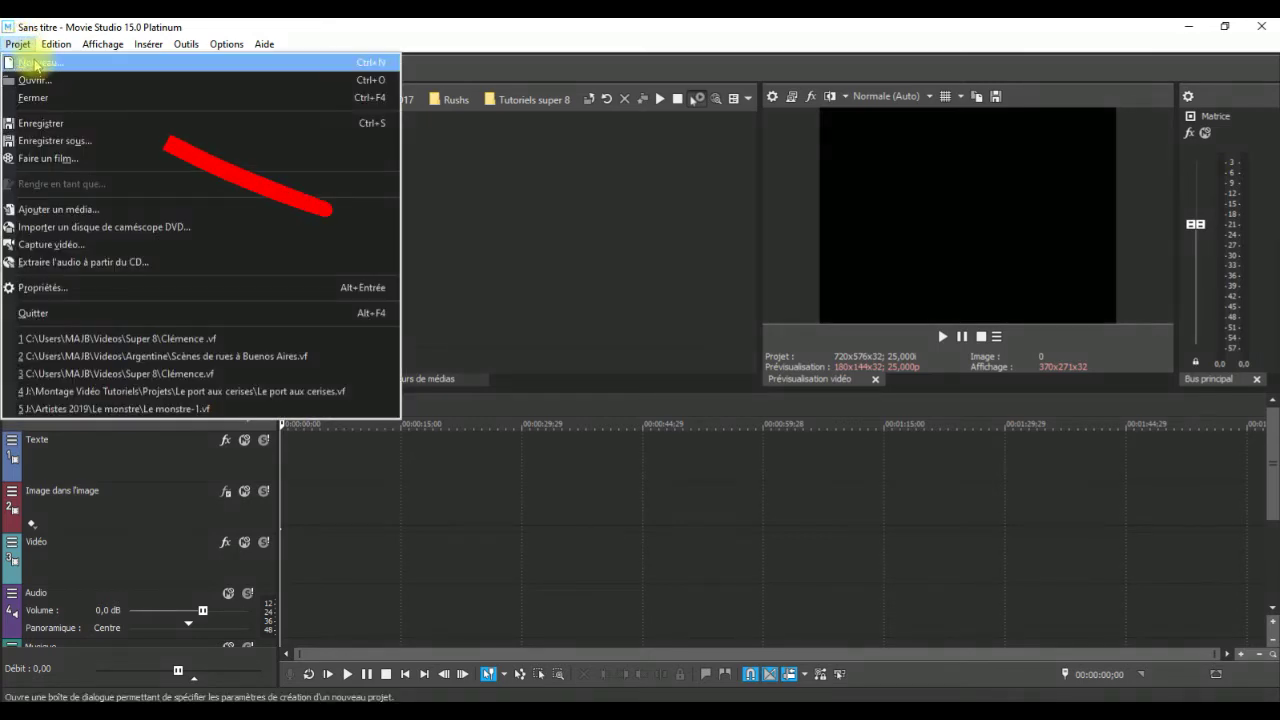
pyautogui.click(35, 66)
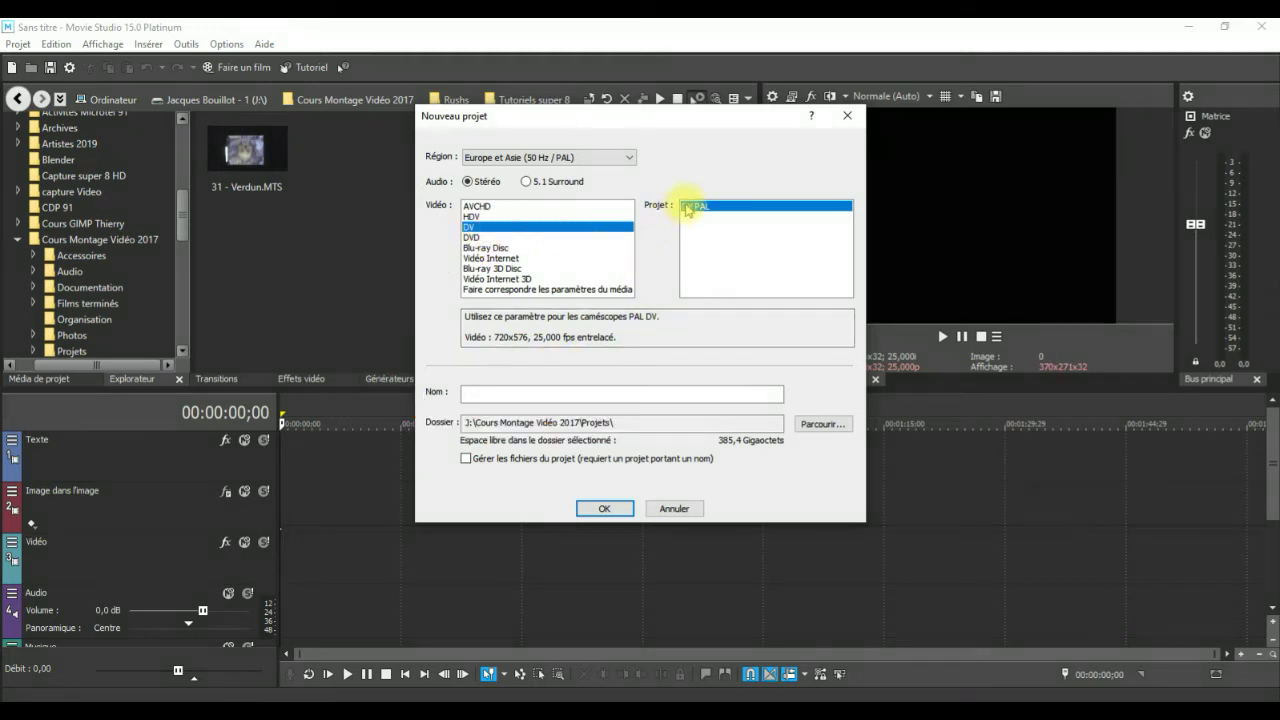
pyautogui.click(547, 391)
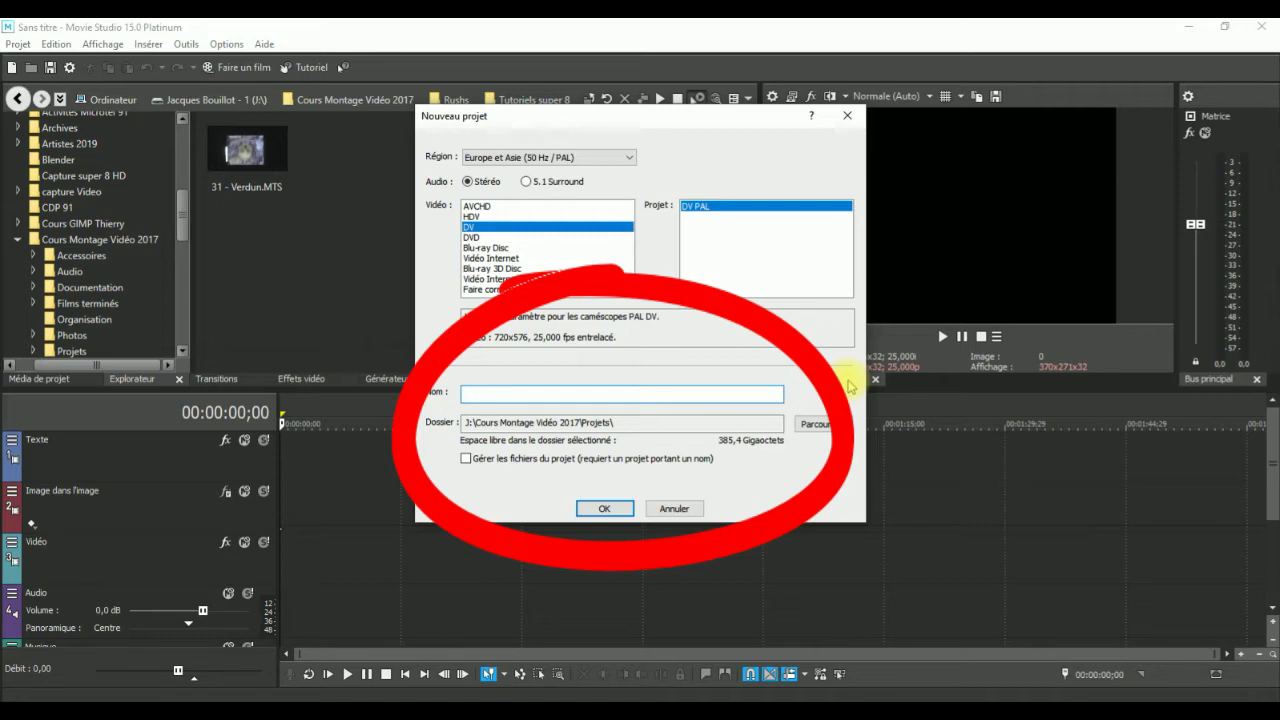
pyautogui.write('Verdun')
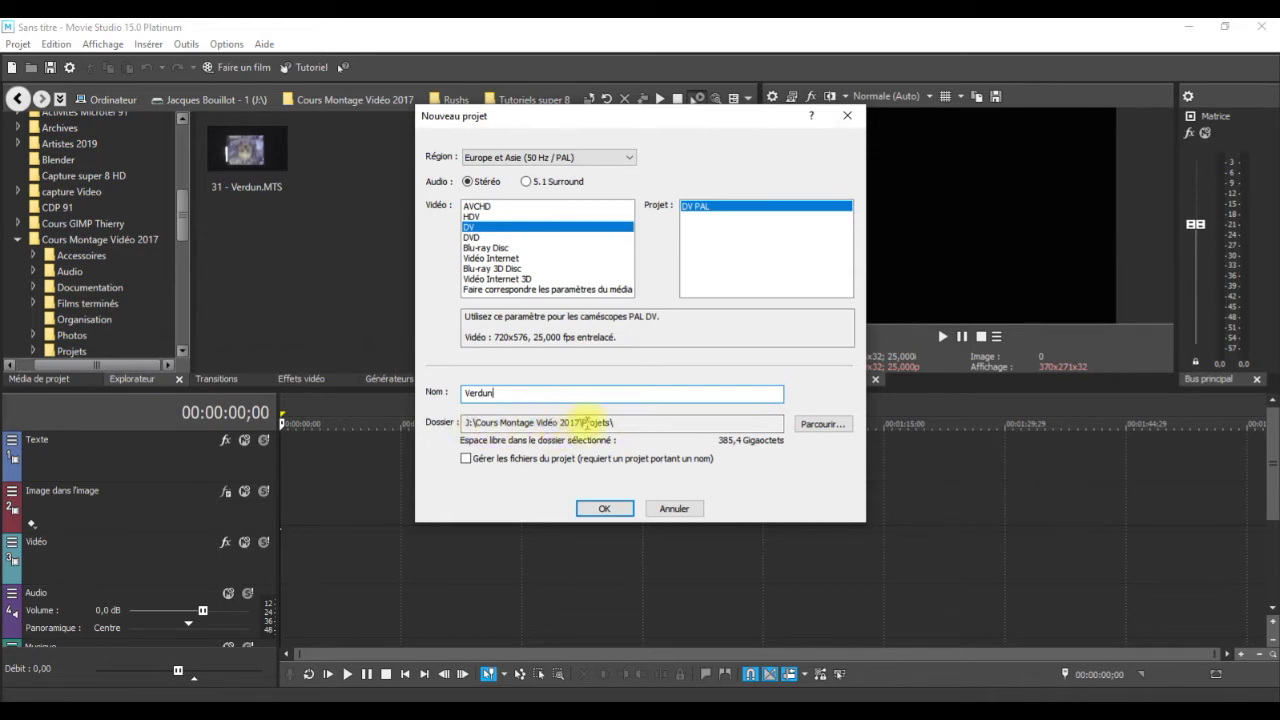
pyautogui.click(822, 424)
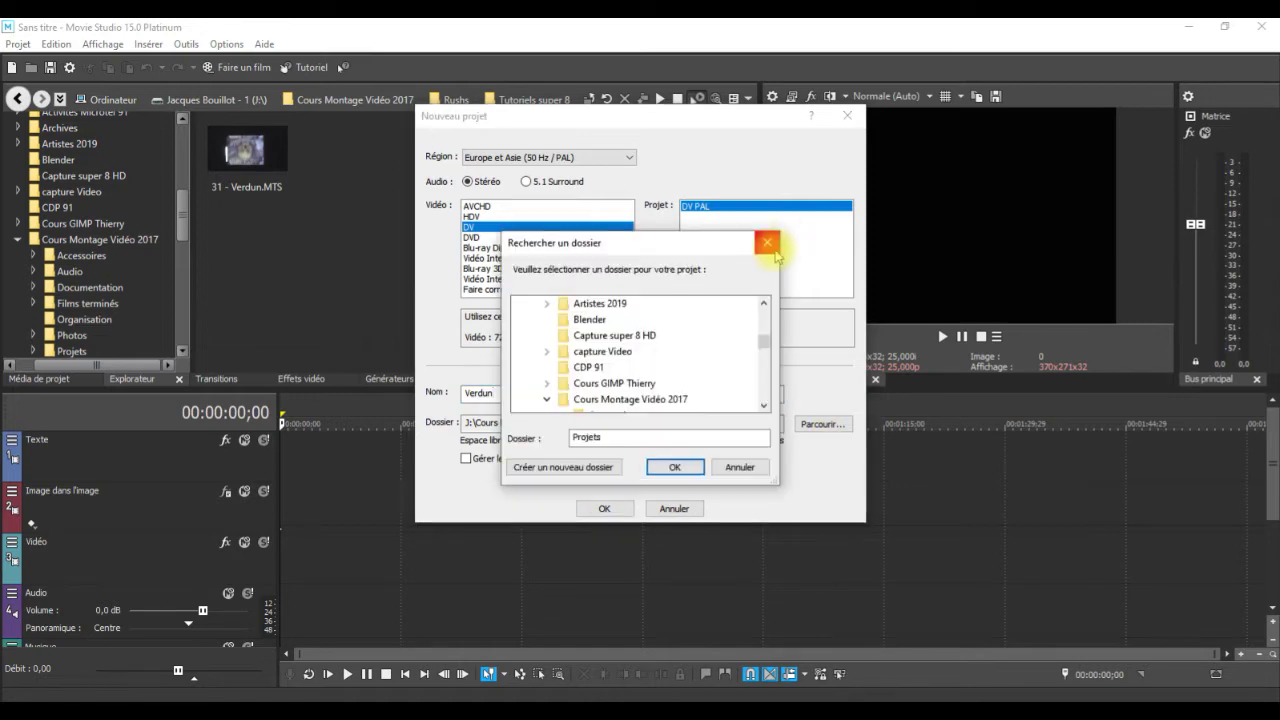
pyautogui.click(769, 245)
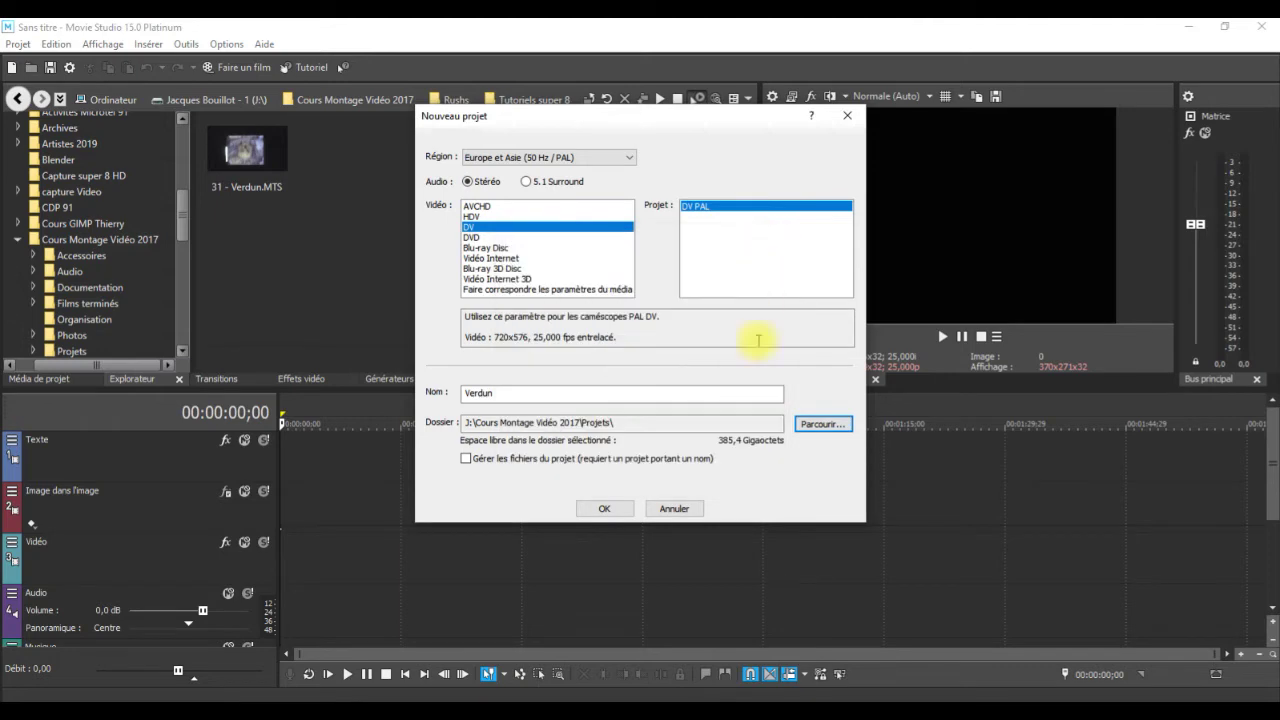
pyautogui.click(605, 509)
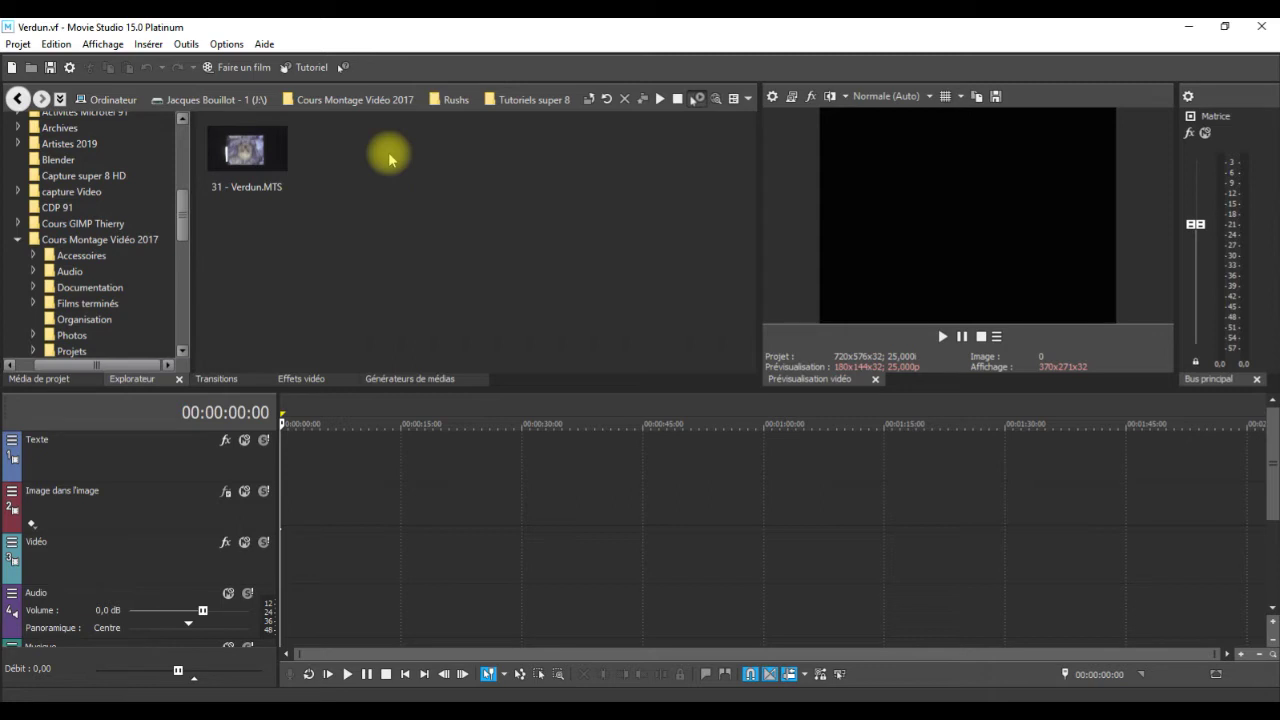
# - Place the 31 - Verdun.MTS clip at the start of the Vidéo track and decline switching the project to 5.1 surround
pyautogui.click(251, 158)
pyautogui.moveTo(254, 173); pyautogui.dragTo(286, 566)
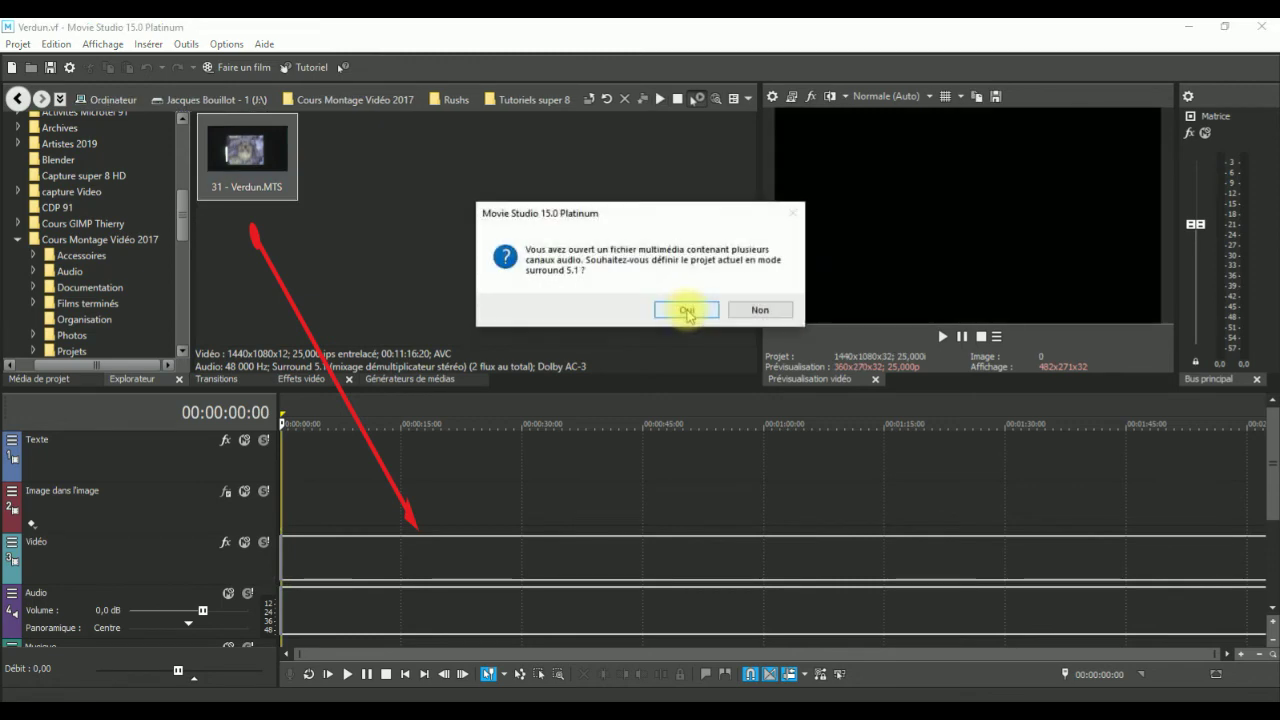
pyautogui.click(773, 318)
pyautogui.click(776, 312)
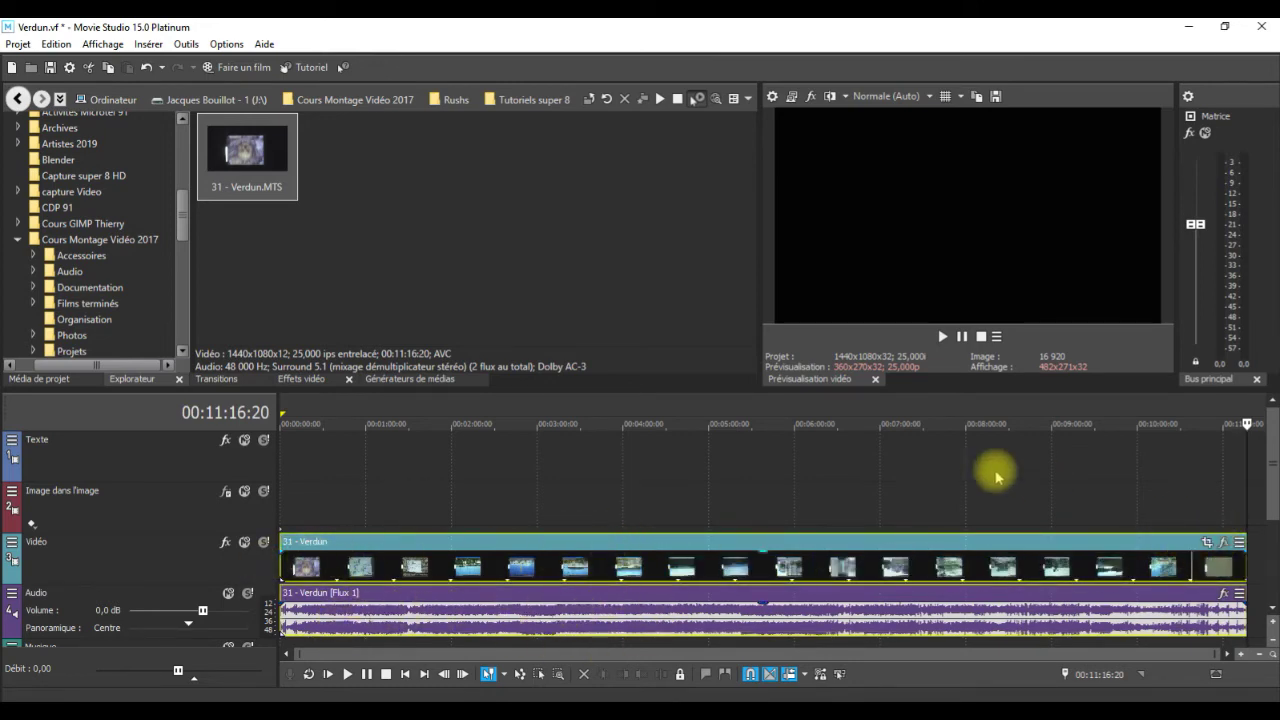
# - Open the pan/crop settings of the Verdun video clip and match the crop frame to the output format
pyautogui.click(465, 463)
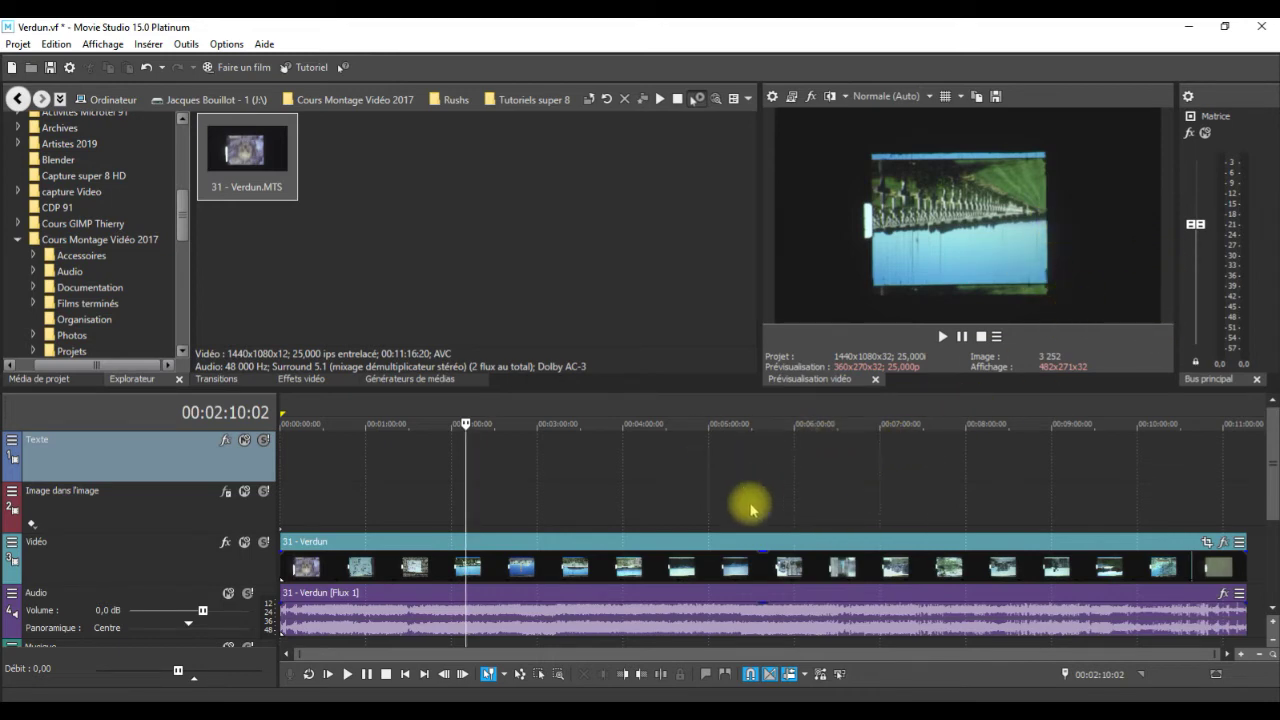
pyautogui.click(744, 422)
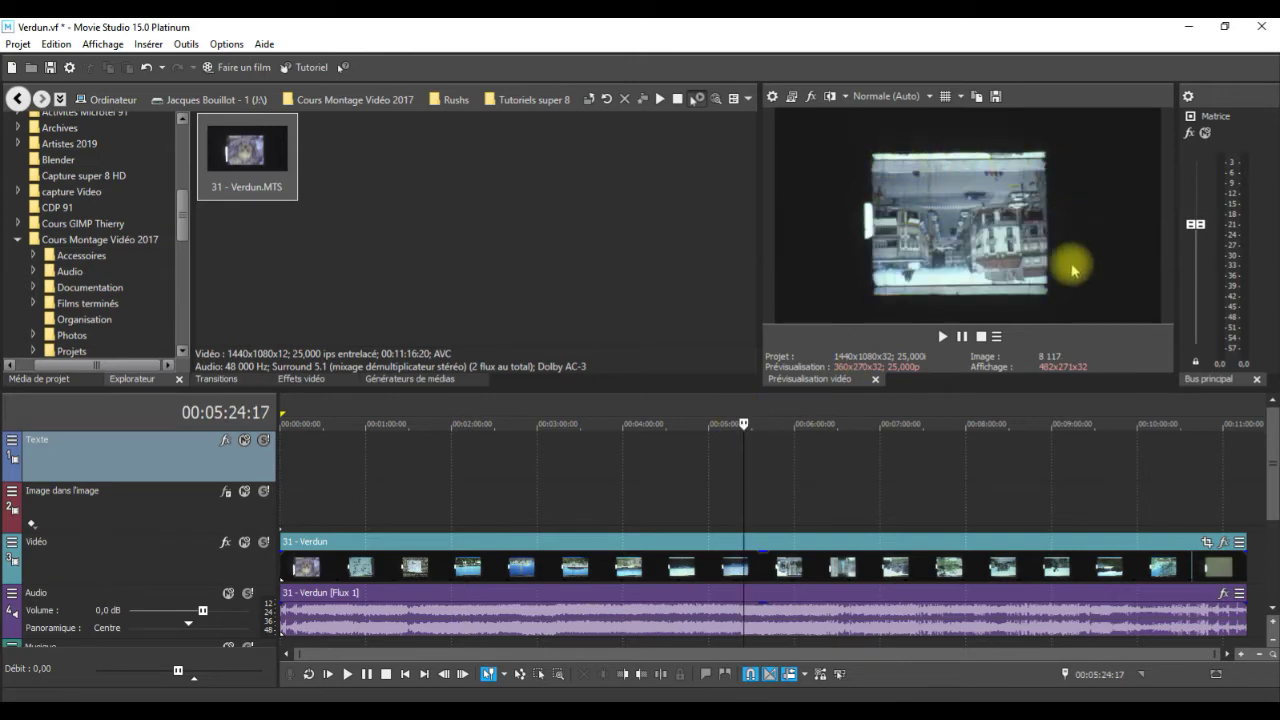
pyautogui.click(622, 421)
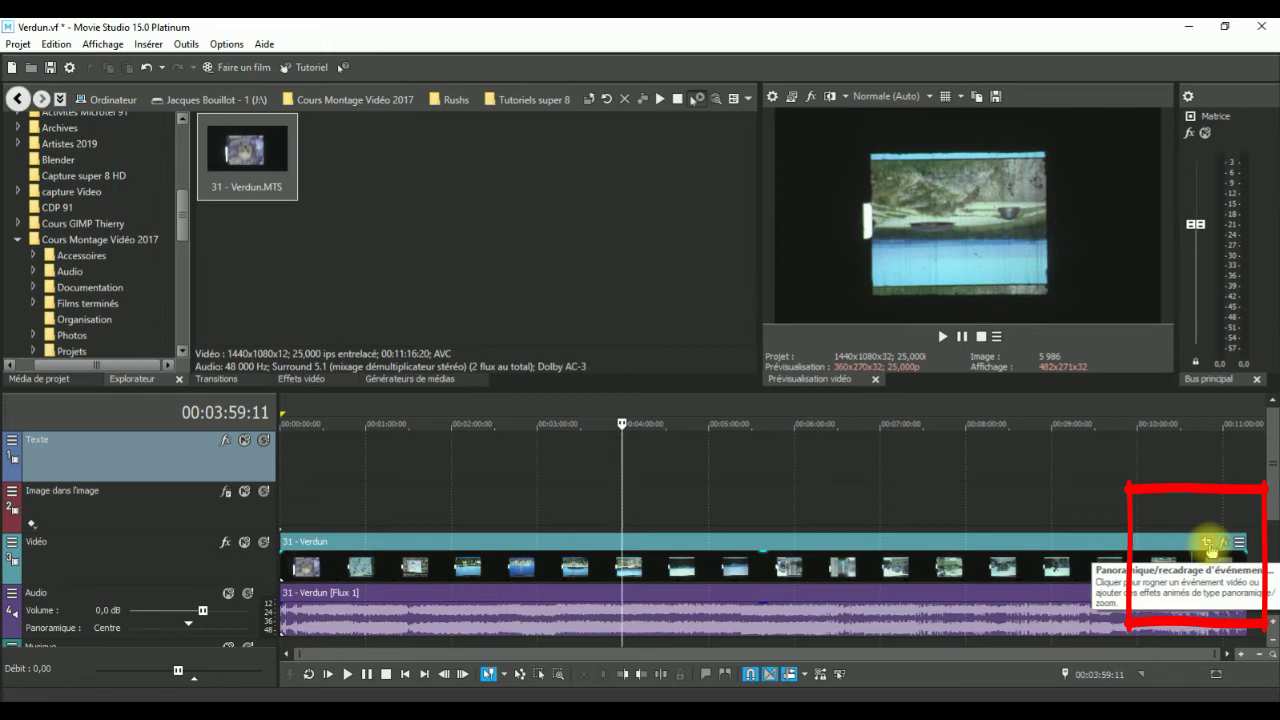
pyautogui.click(1208, 543)
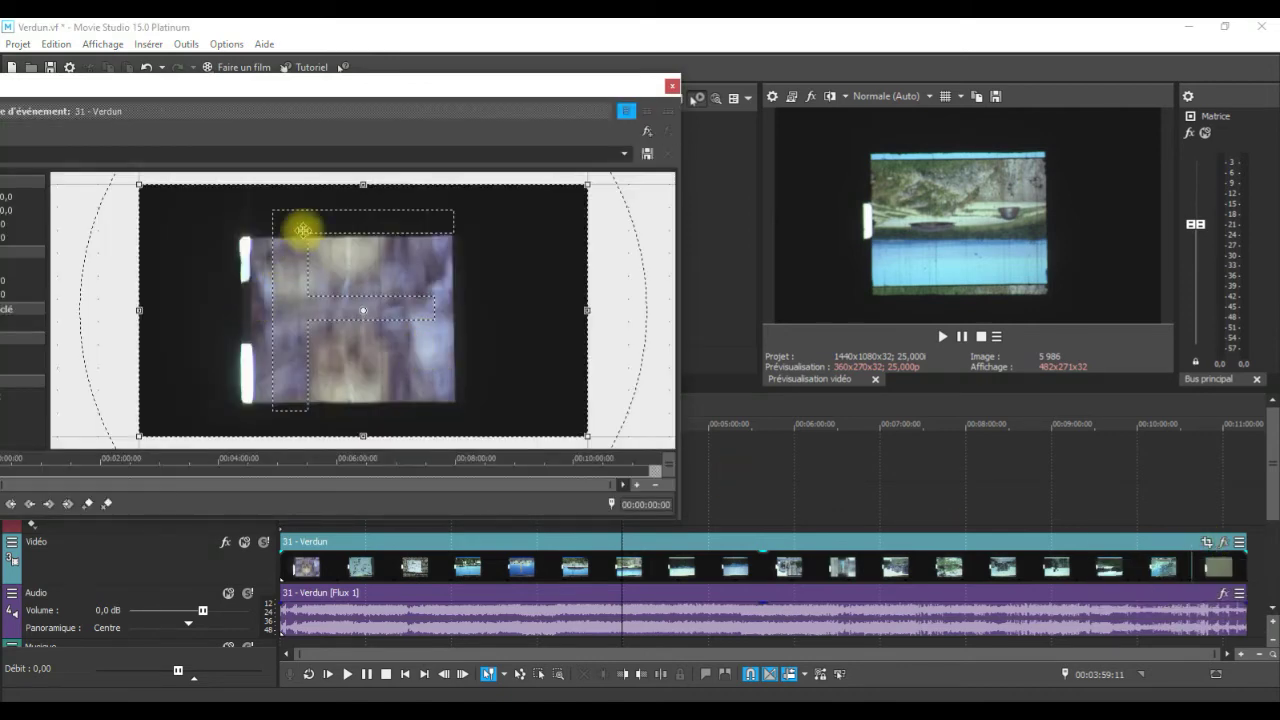
pyautogui.hotkey('ctrl', 's')
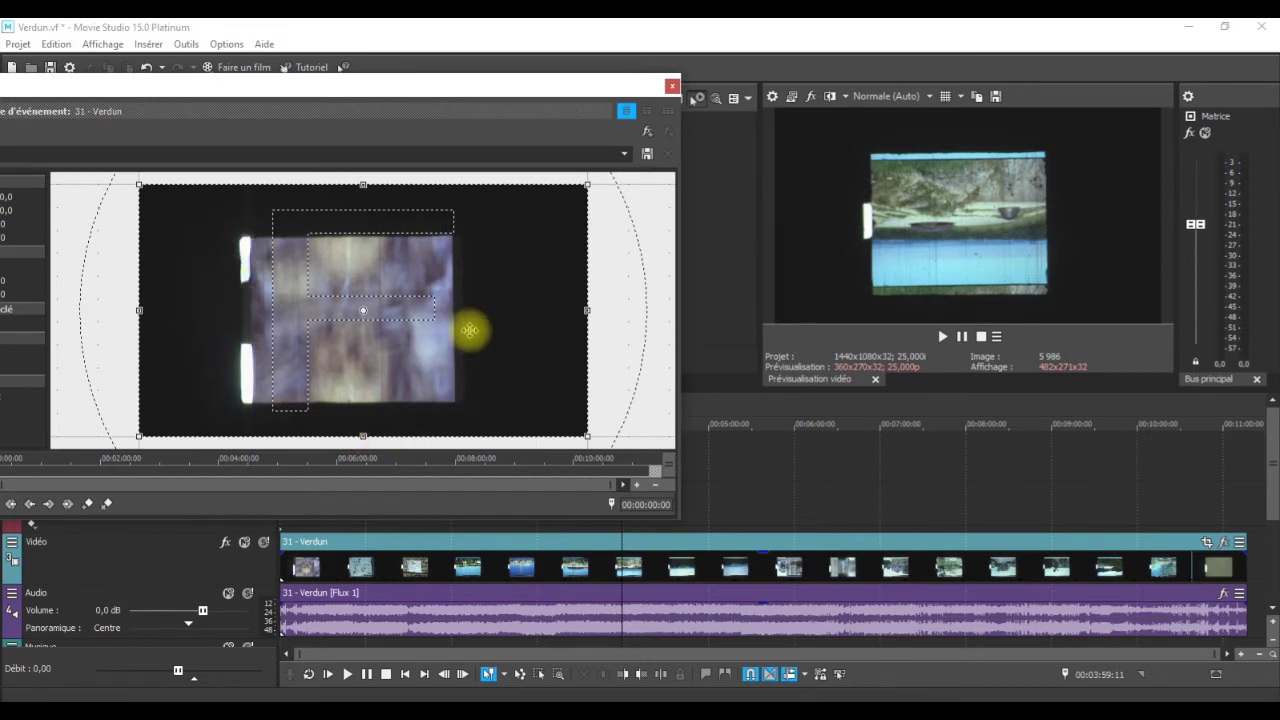
pyautogui.rightClick(497, 262)
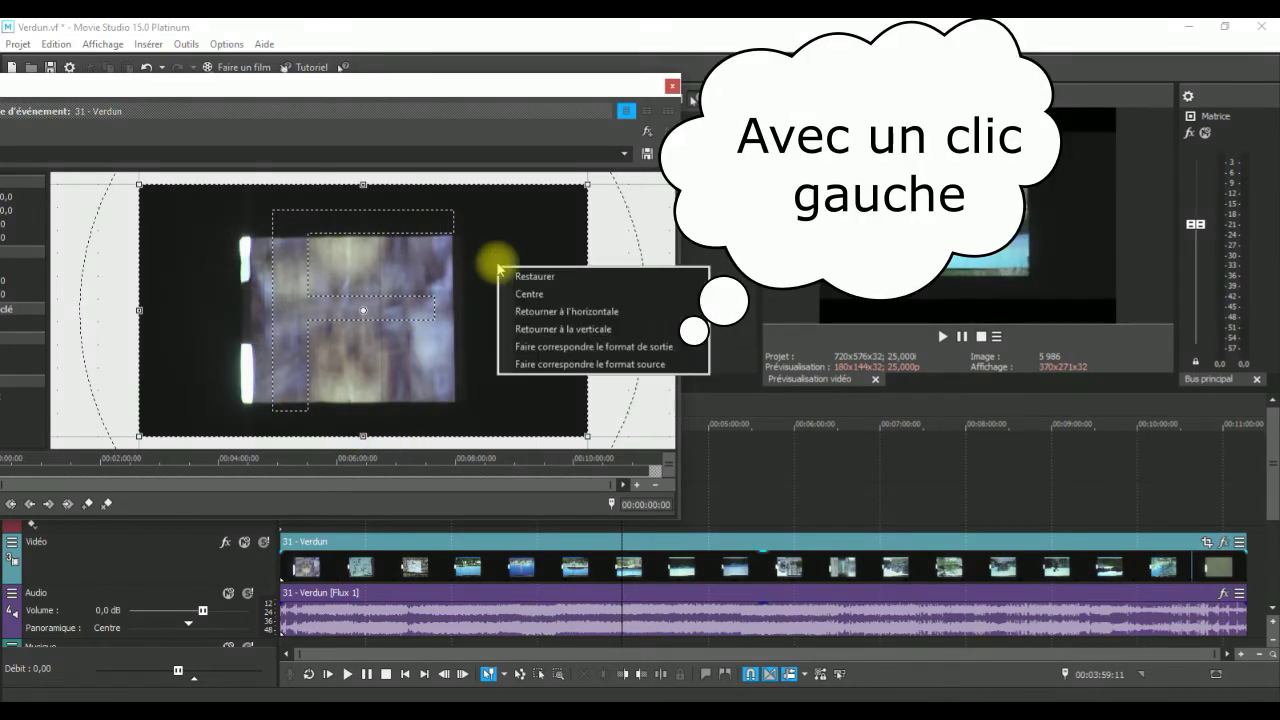
pyautogui.click(549, 352)
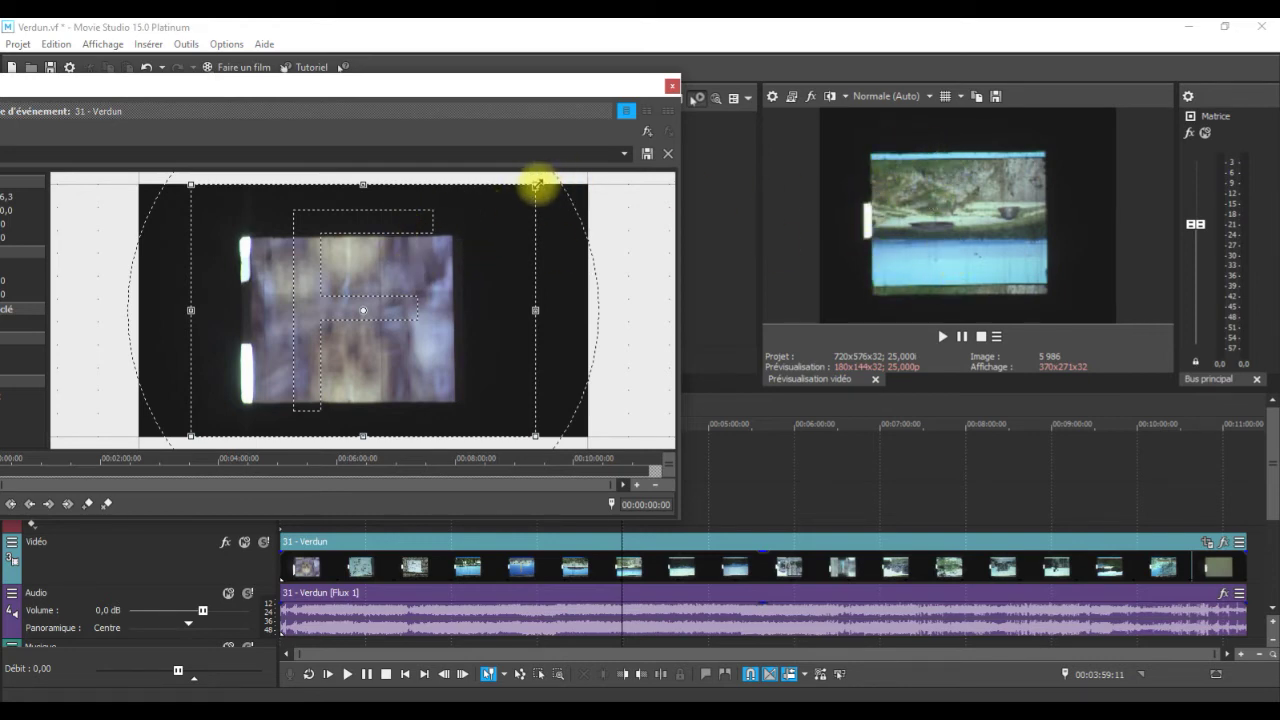
# - Shrink and reposition the crop frame so it closely surrounds the film picture, excluding the black borders and perforations
pyautogui.moveTo(535, 187); pyautogui.dragTo(473, 242)
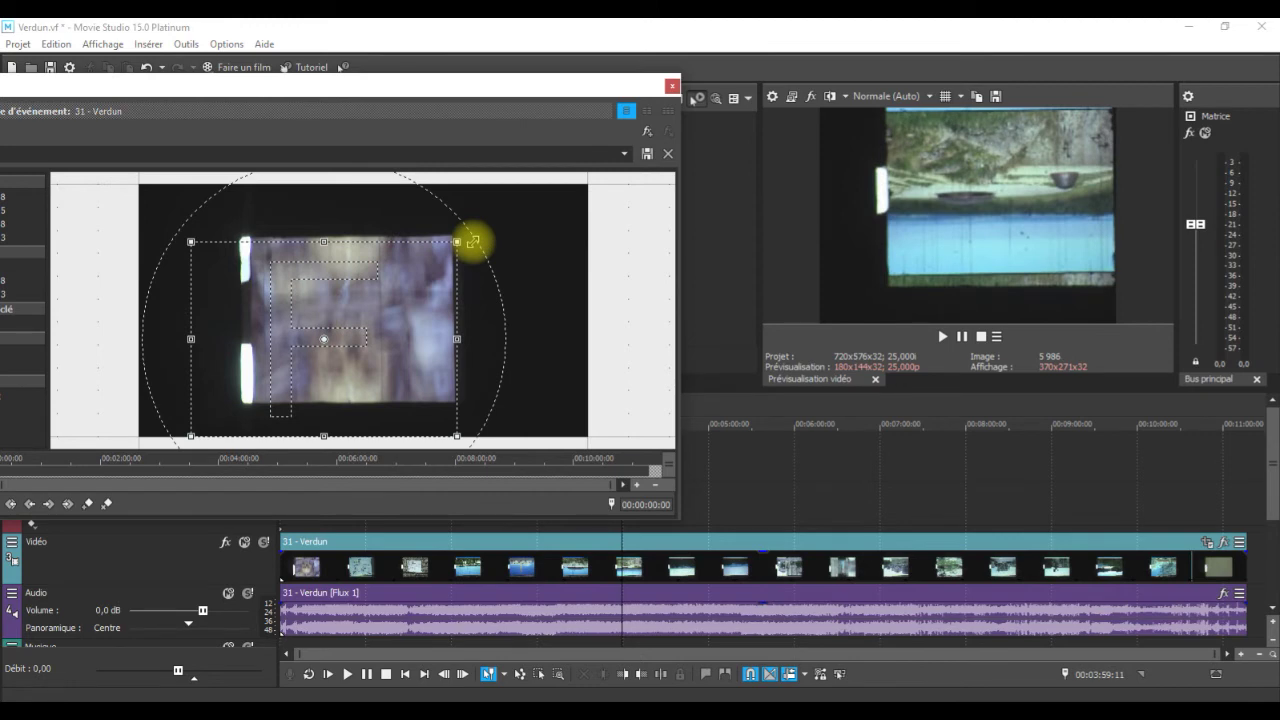
pyautogui.moveTo(454, 432); pyautogui.dragTo(451, 414)
pyautogui.moveTo(351, 343); pyautogui.dragTo(381, 335)
pyautogui.moveTo(222, 232); pyautogui.dragTo(258, 235)
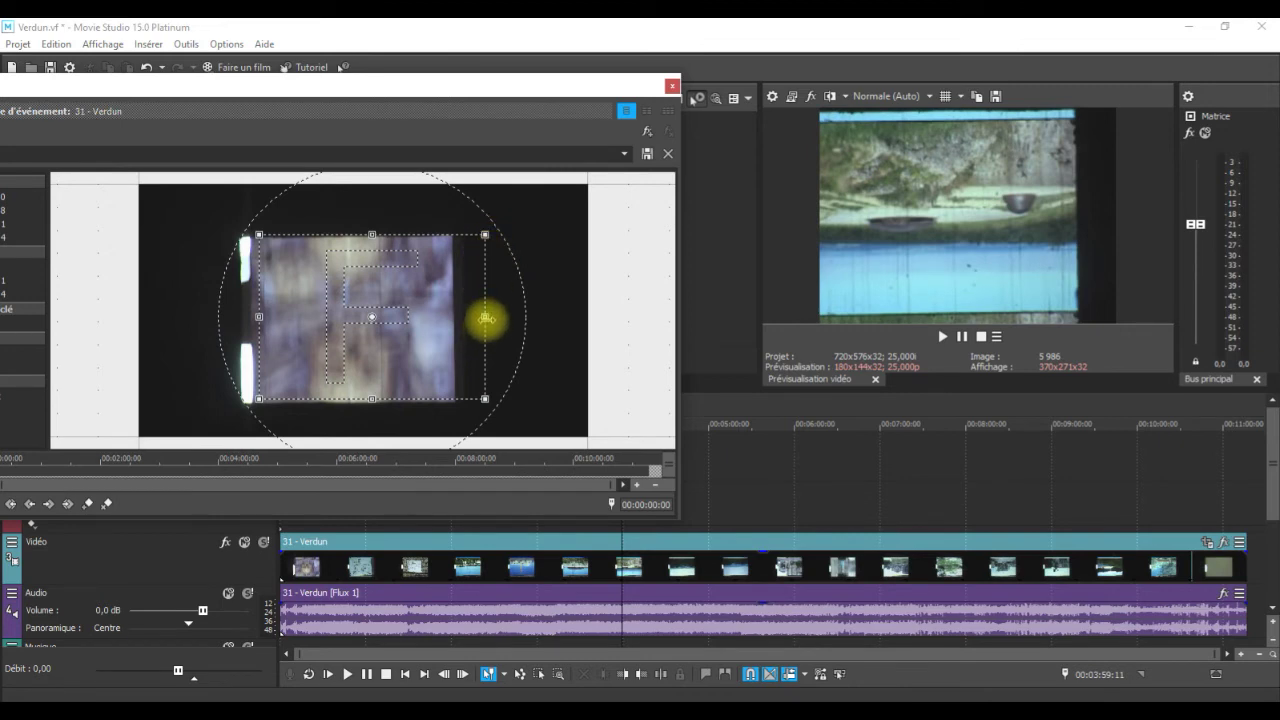
pyautogui.moveTo(485, 316); pyautogui.dragTo(453, 316)
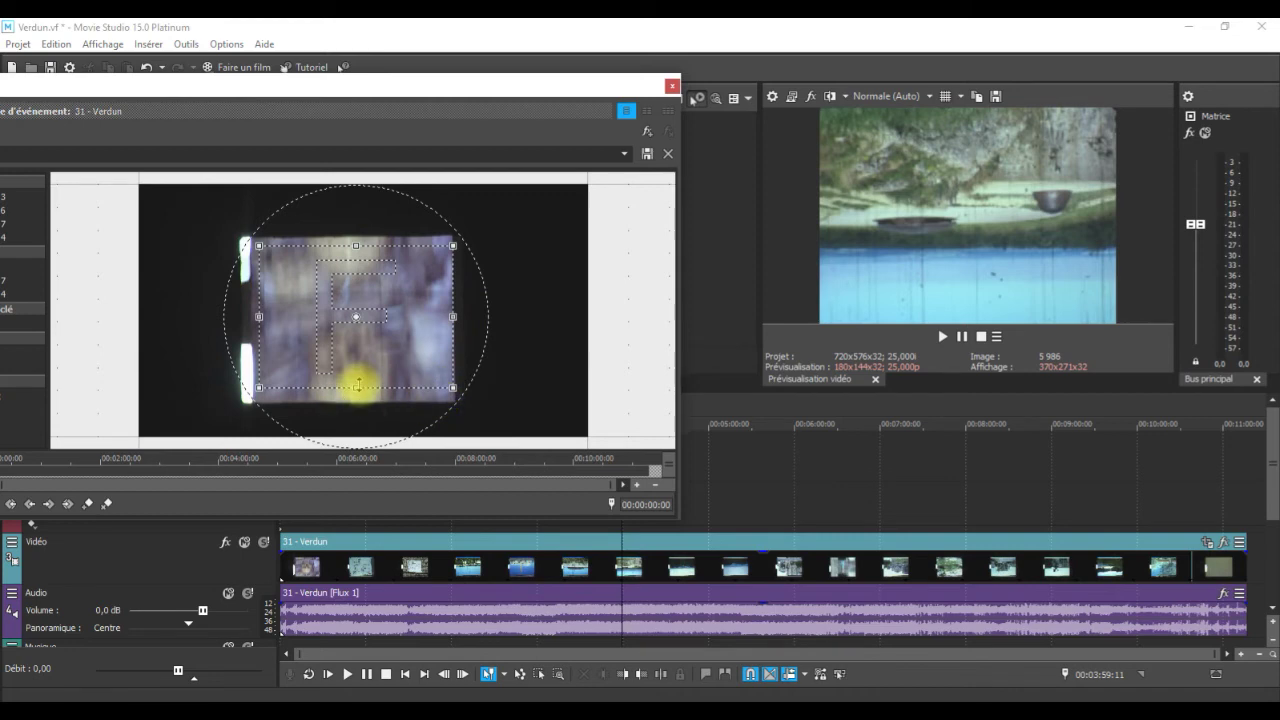
pyautogui.moveTo(349, 385); pyautogui.dragTo(363, 392)
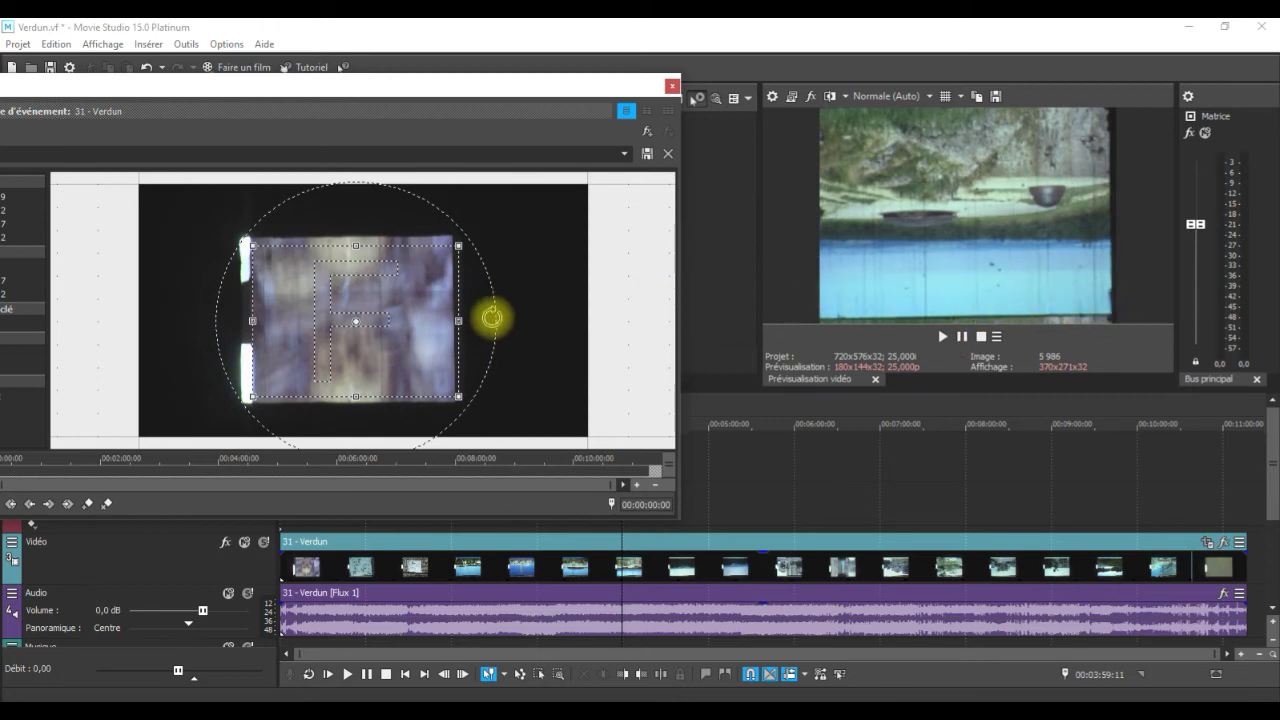
# - Rotate the crop frame to about 0.6° and fine-tune its size to about 640 by 625
pyautogui.moveTo(486, 313); pyautogui.dragTo(488, 312)
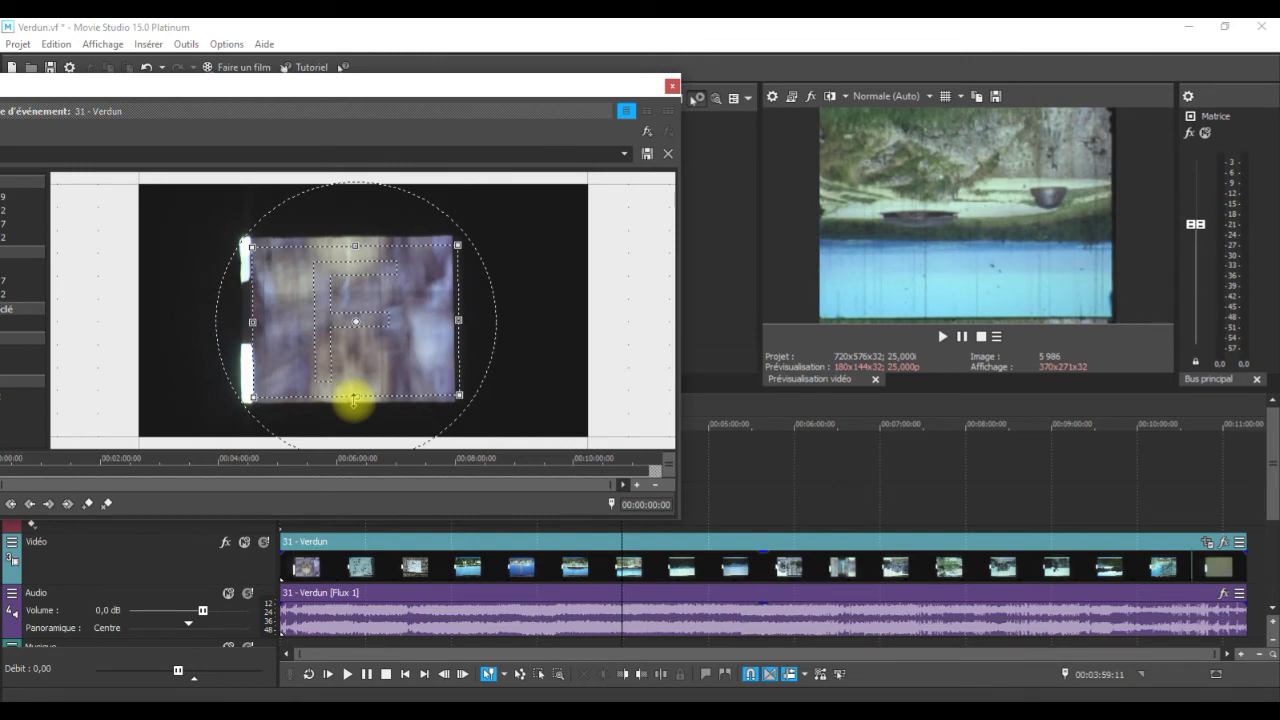
pyautogui.moveTo(354, 400); pyautogui.dragTo(356, 395)
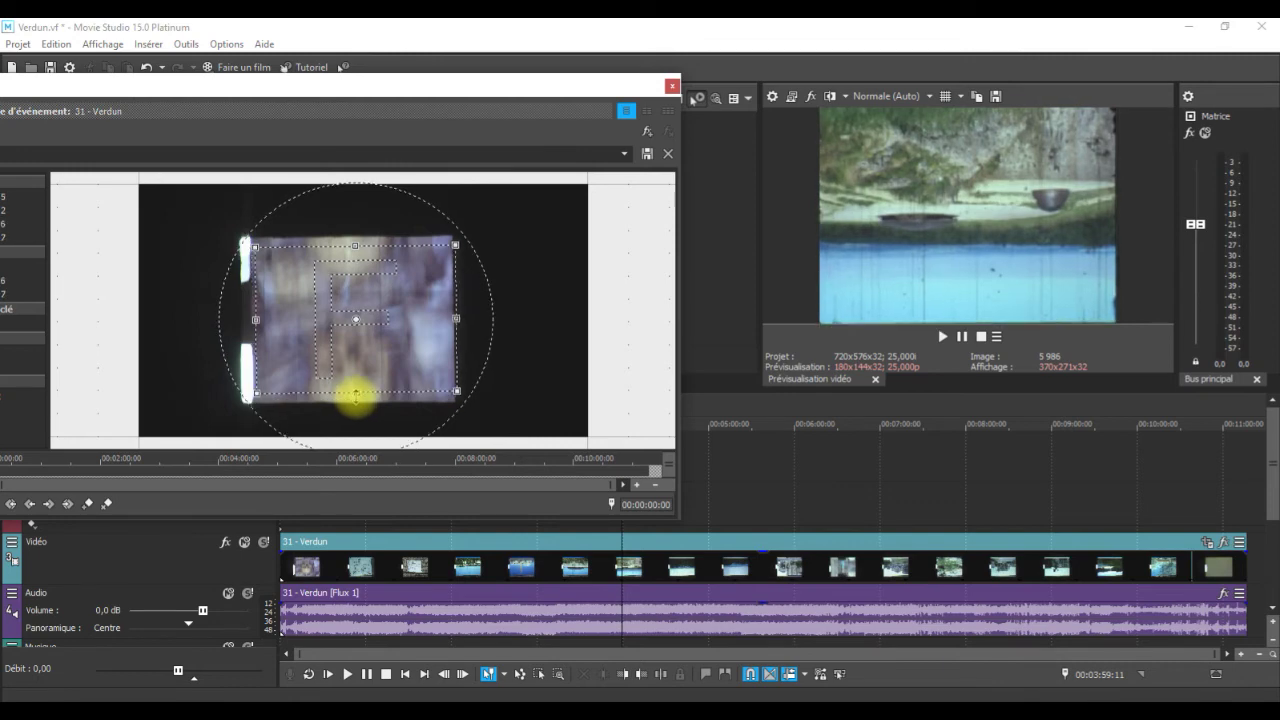
pyautogui.click(993, 411)
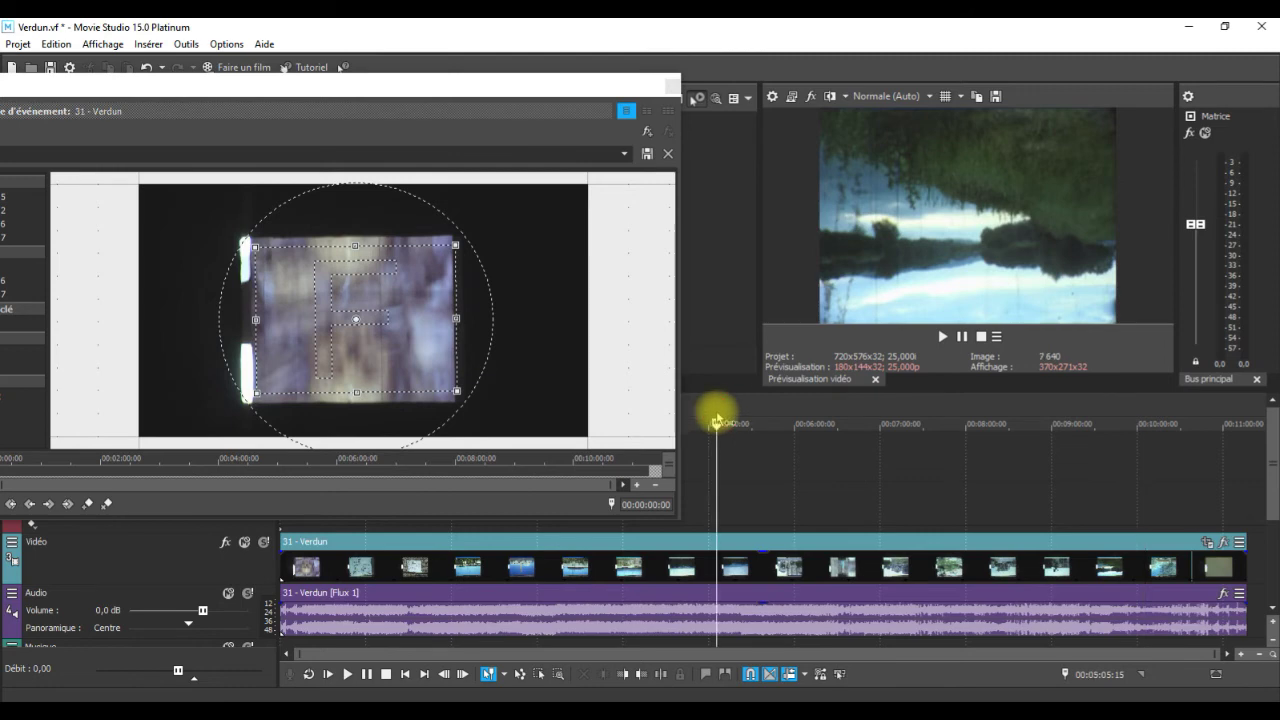
pyautogui.click(456, 318)
pyautogui.moveTo(456, 318); pyautogui.dragTo(455, 318)
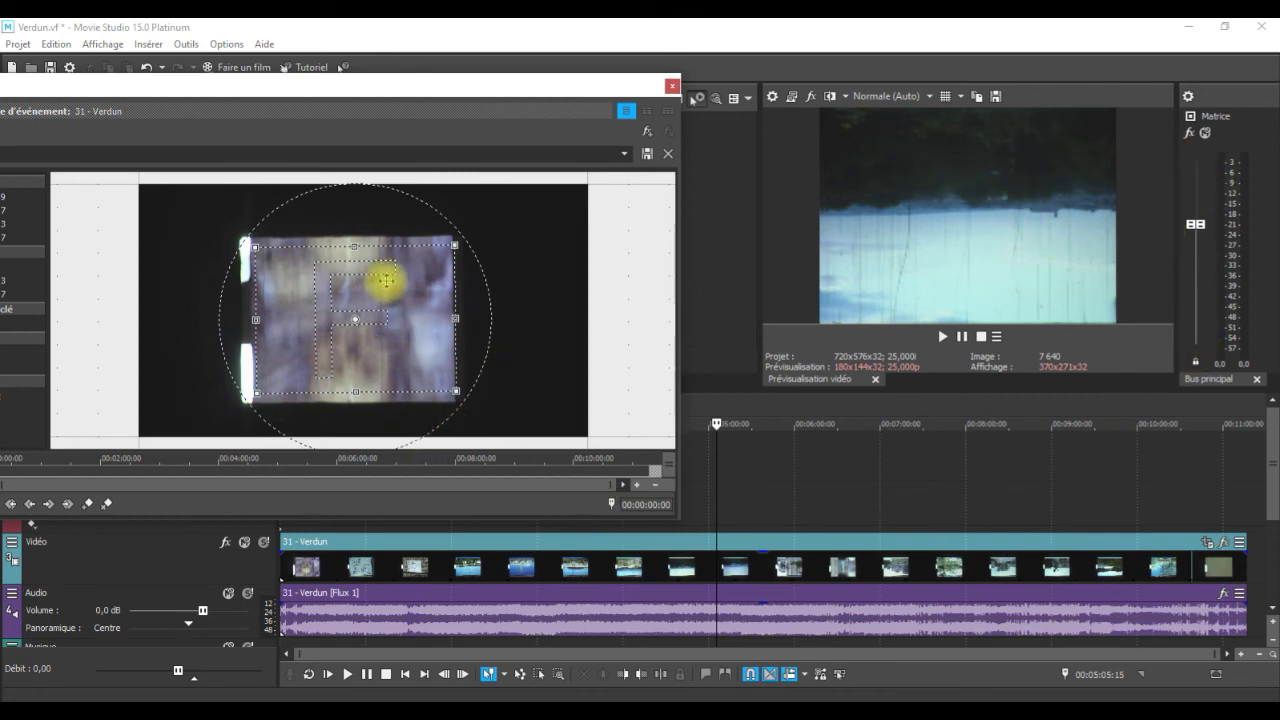
# - Flip the crop frame vertically to turn the picture upright, and check the result in the last part of the clip
pyautogui.rightClick(416, 290)
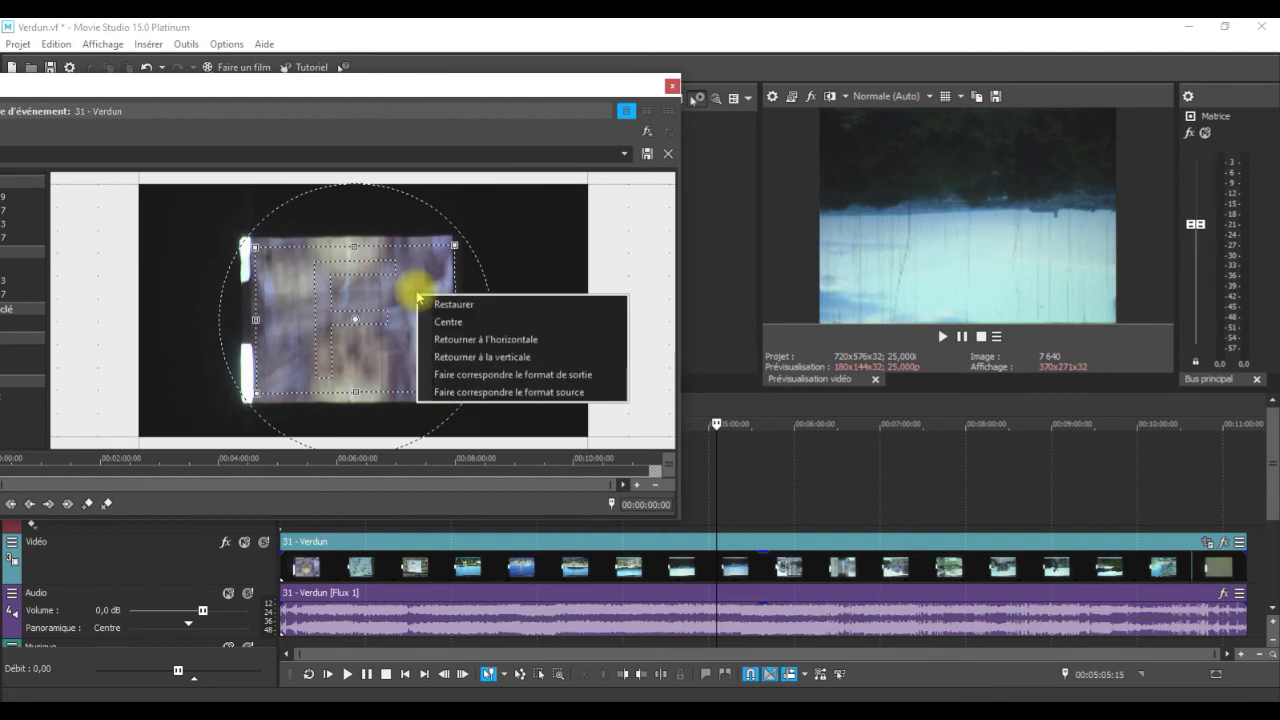
pyautogui.click(459, 358)
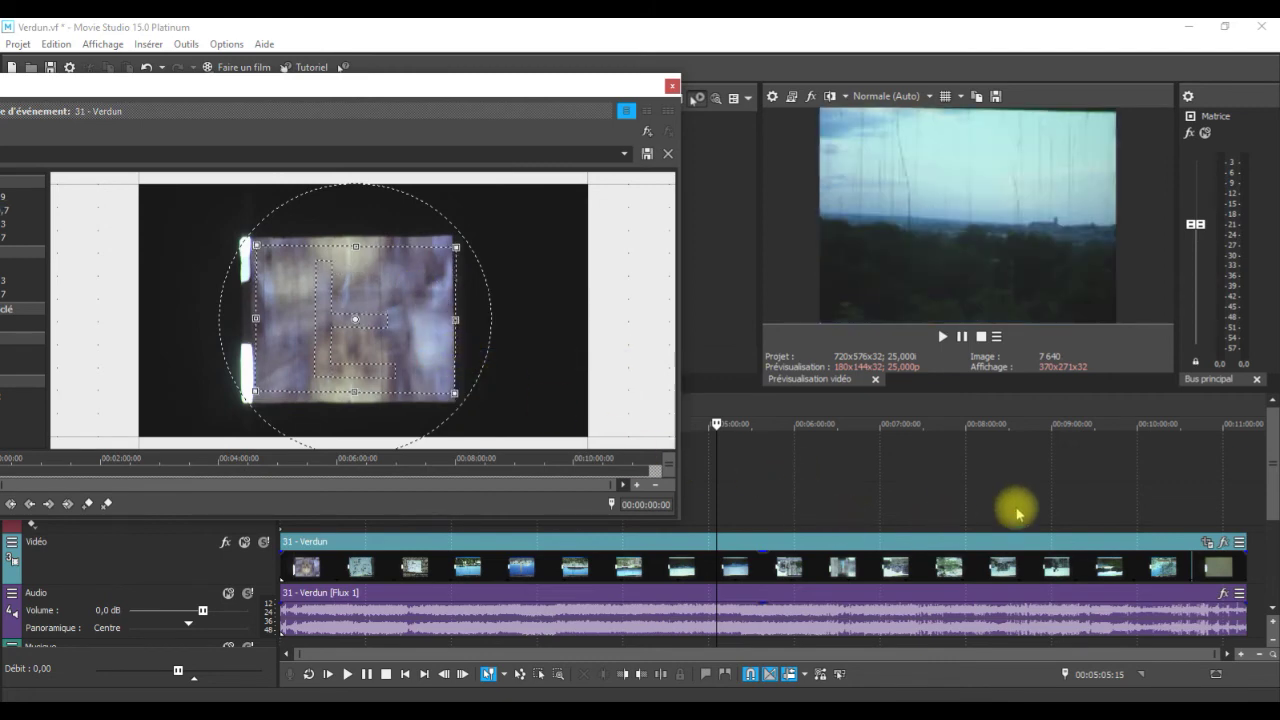
pyautogui.click(1075, 491)
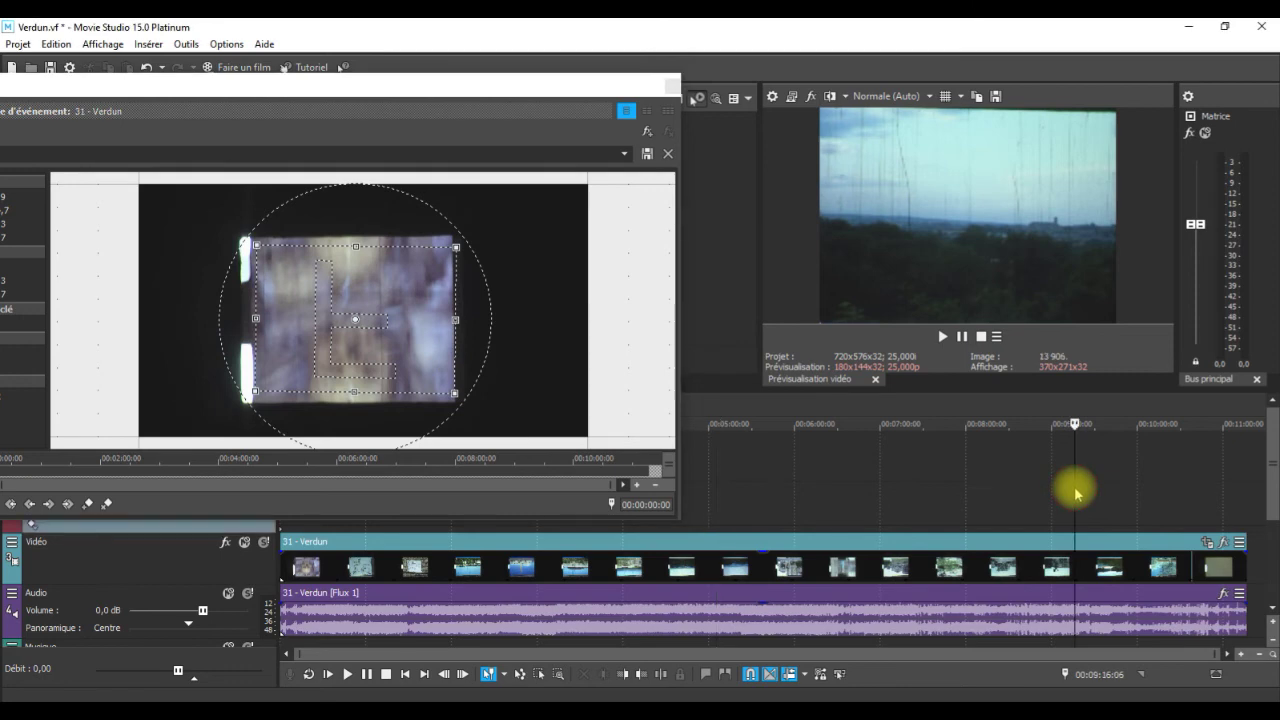
pyautogui.click(1175, 477)
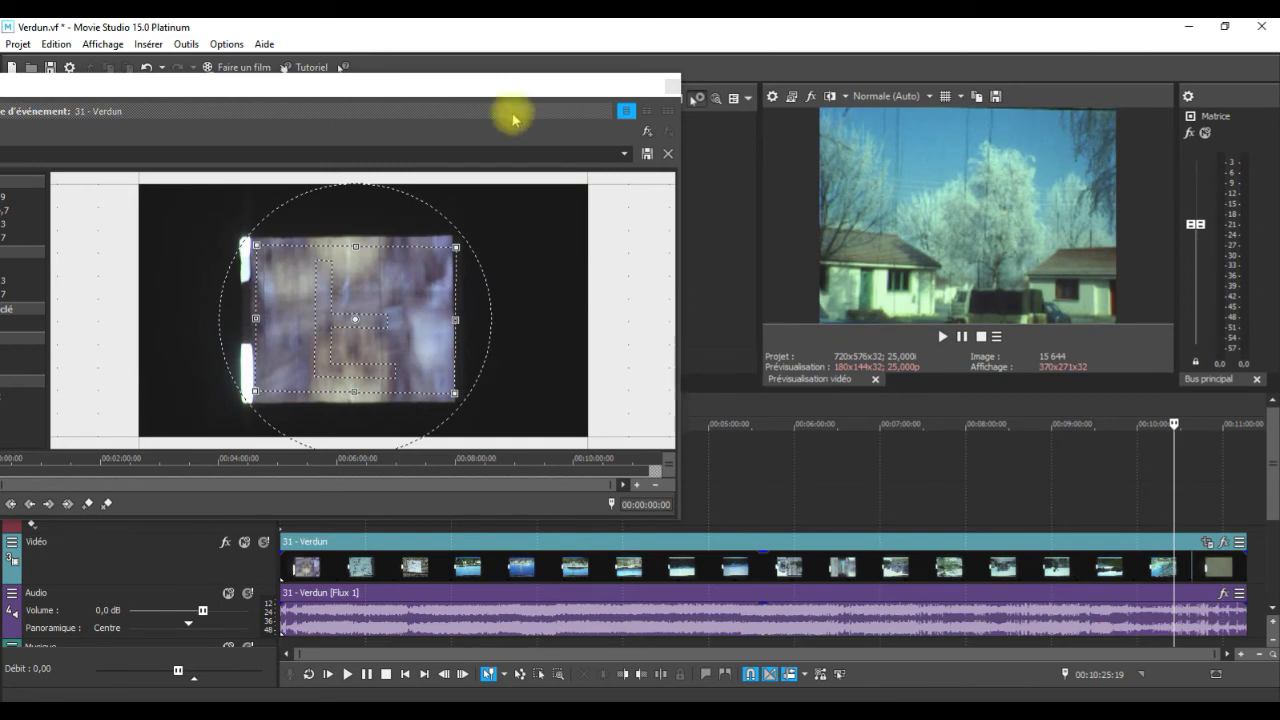
# - Check the reframed picture at several points between about 3 and 9 minutes, and close the pan/crop window
pyautogui.moveTo(510, 86); pyautogui.dragTo(340, 34)
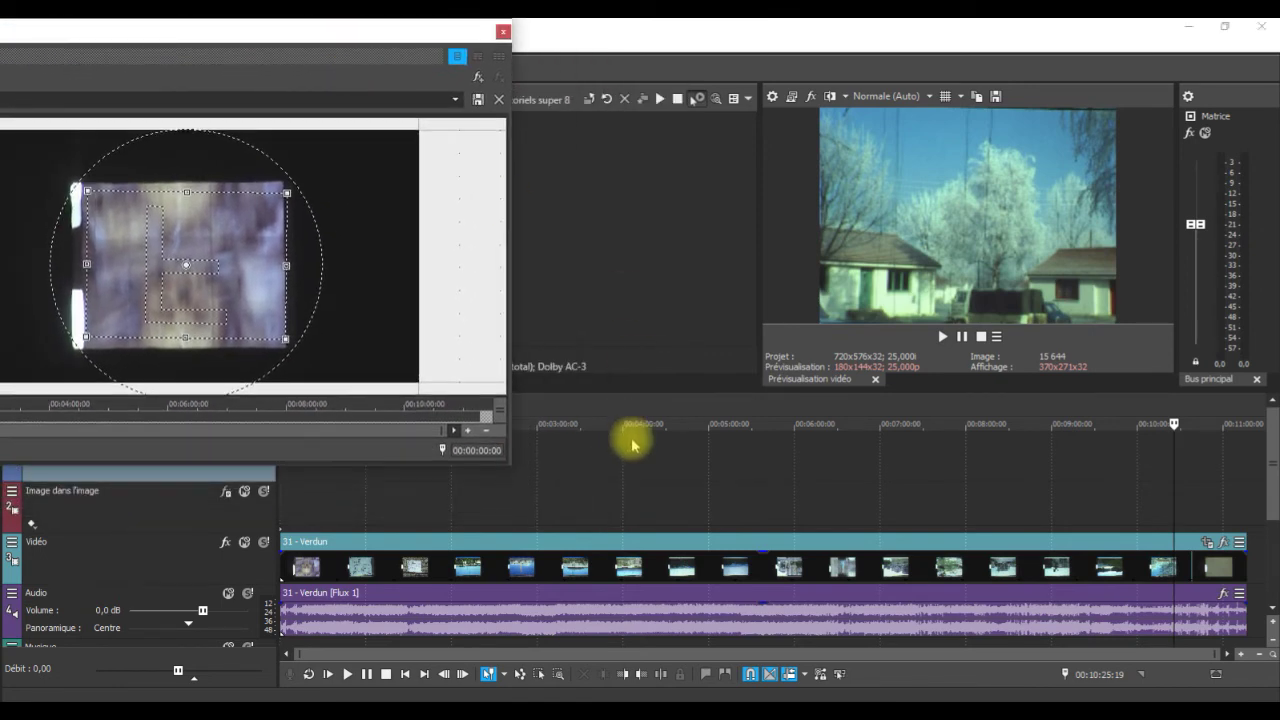
pyautogui.click(555, 412)
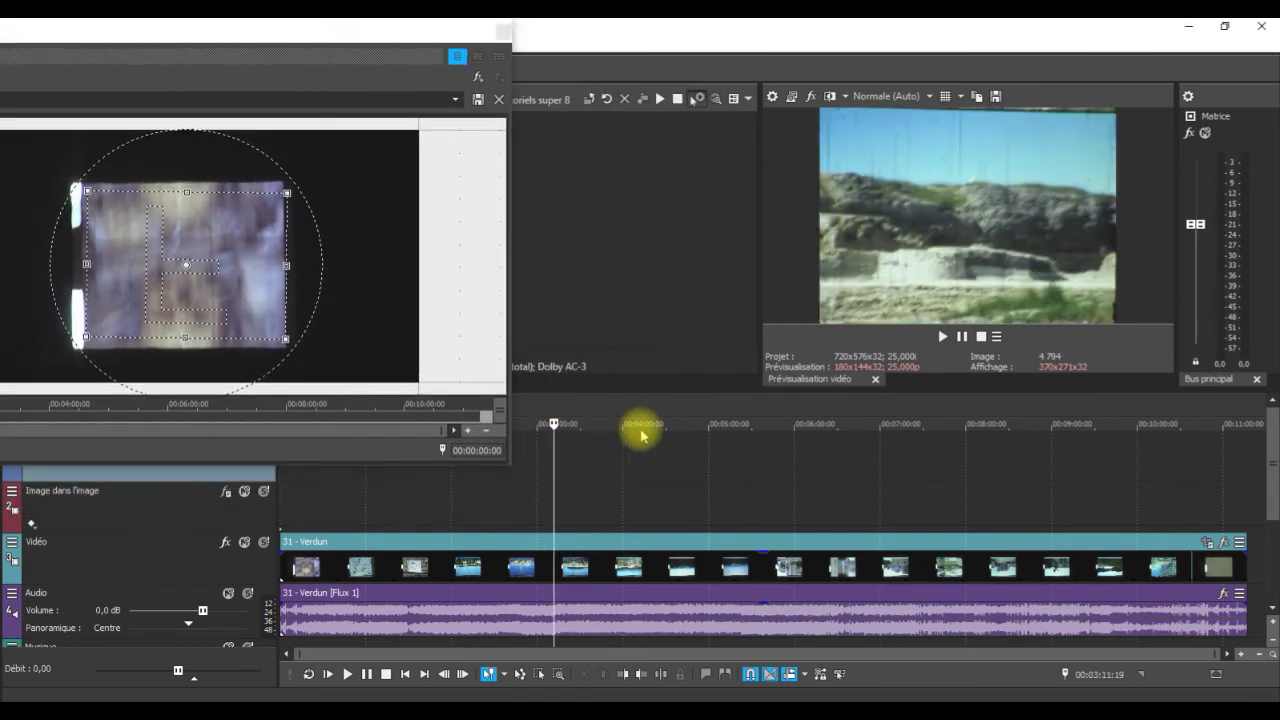
pyautogui.click(667, 414)
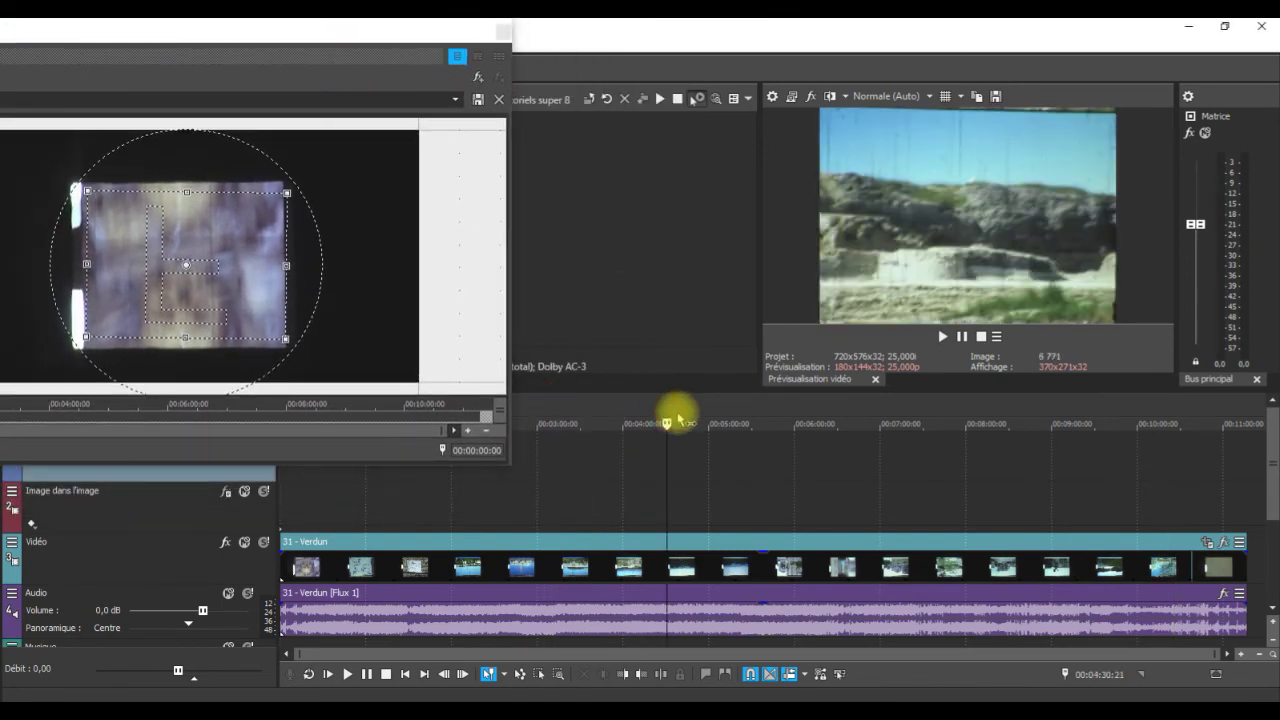
pyautogui.click(801, 424)
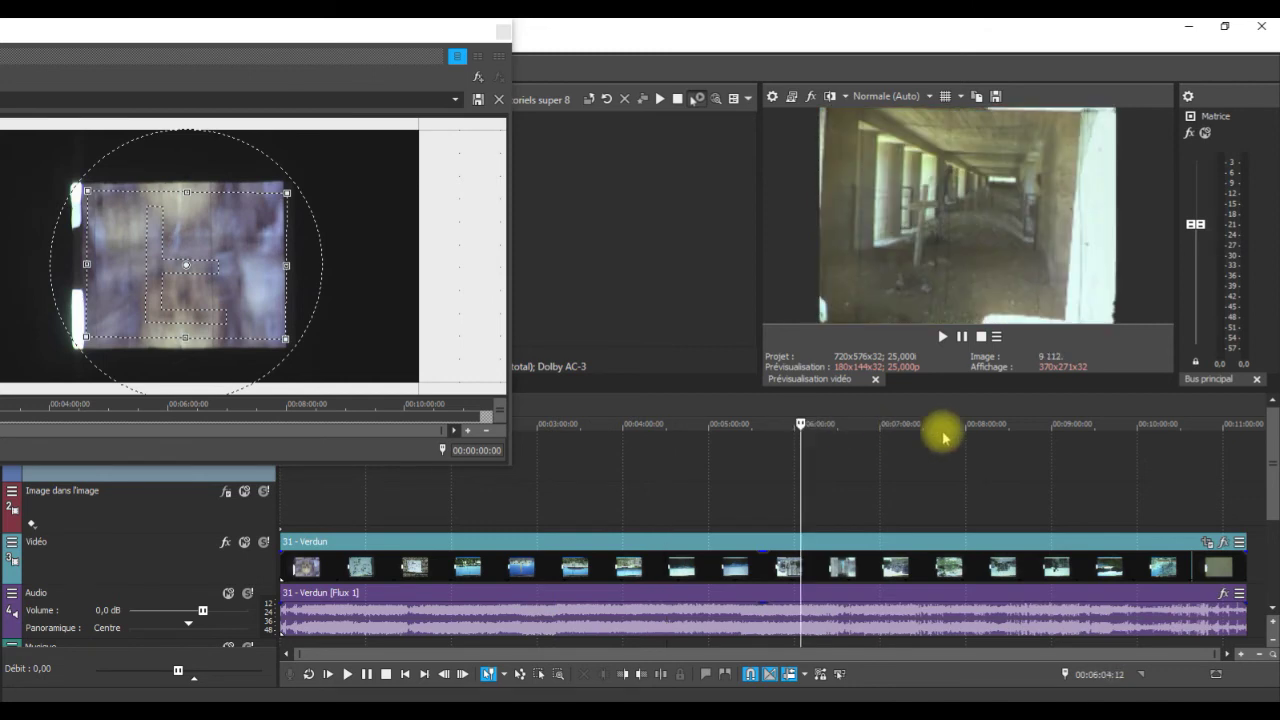
pyautogui.click(1059, 424)
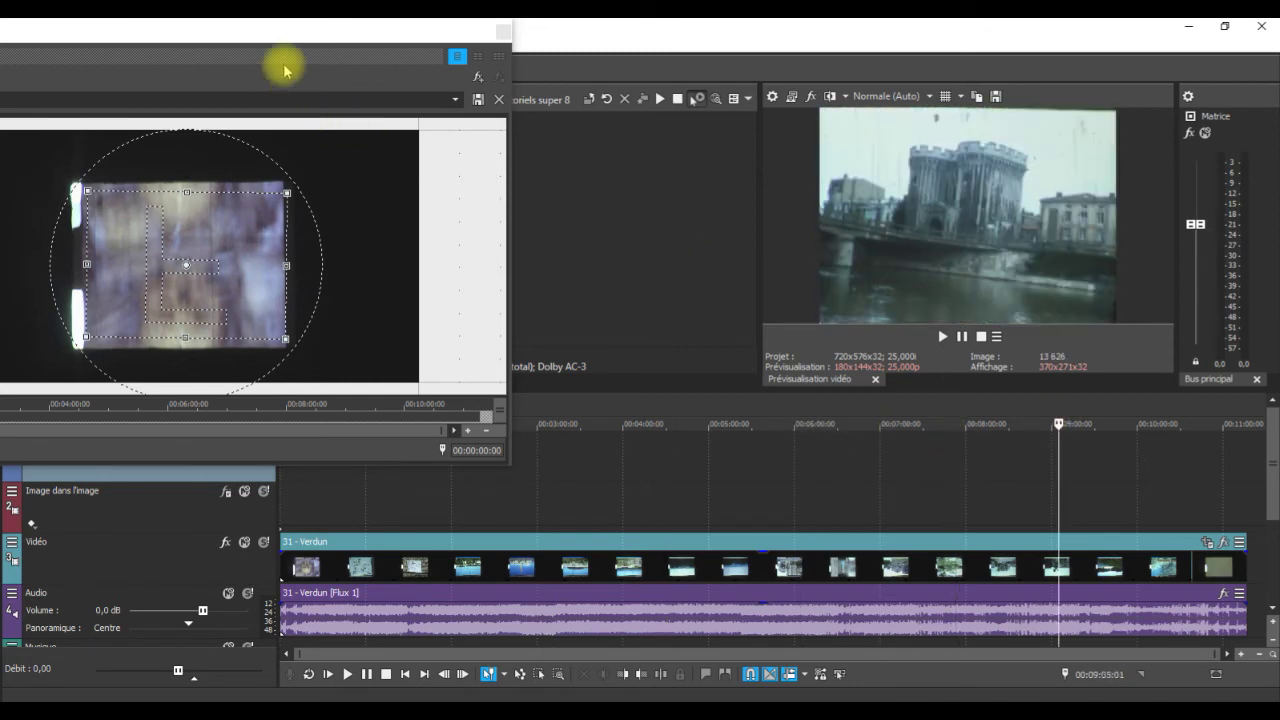
pyautogui.moveTo(298, 40); pyautogui.dragTo(511, 87)
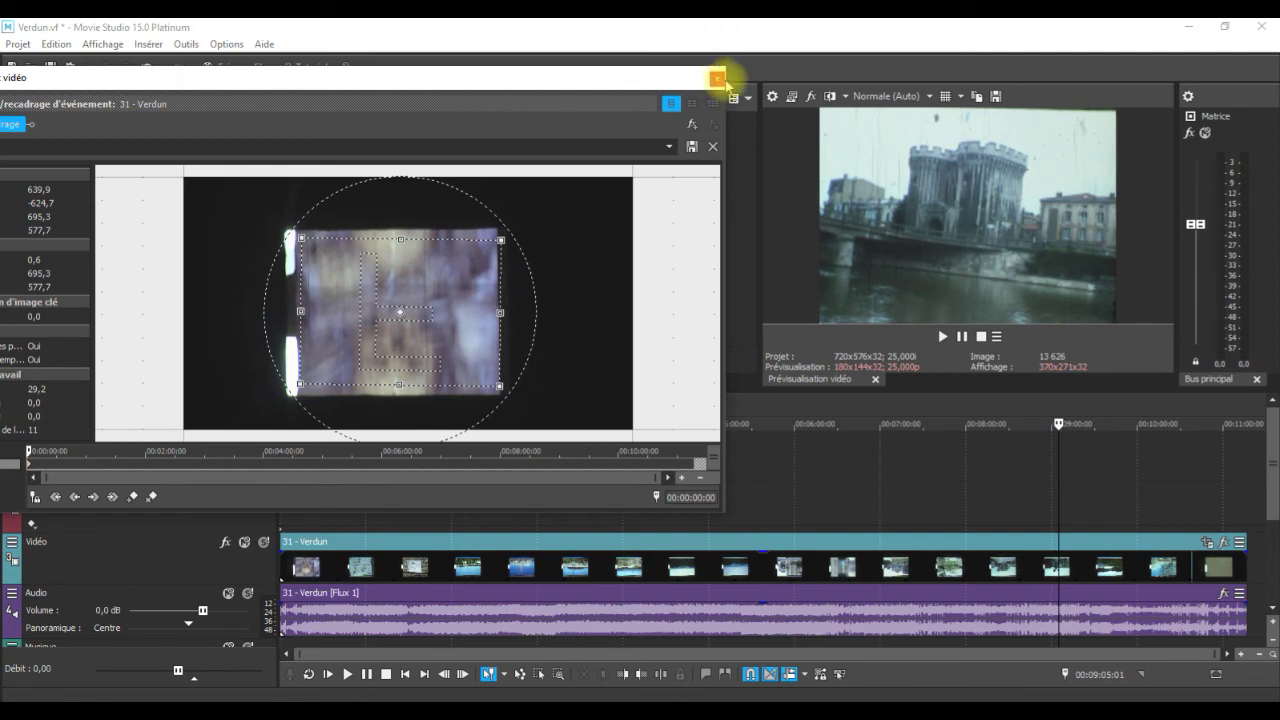
pyautogui.click(717, 78)
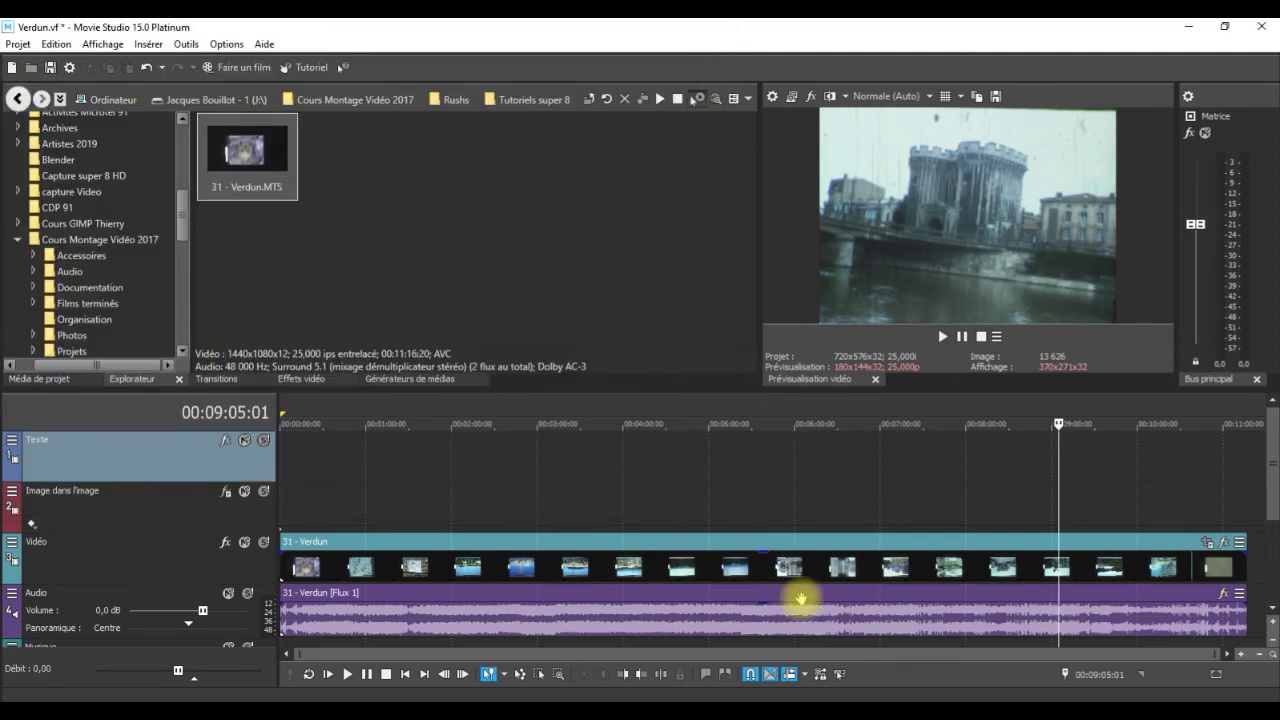
# - Ungroup the Verdun clip's video from its audio and delete the audio event from the Audio track
pyautogui.click(819, 558)
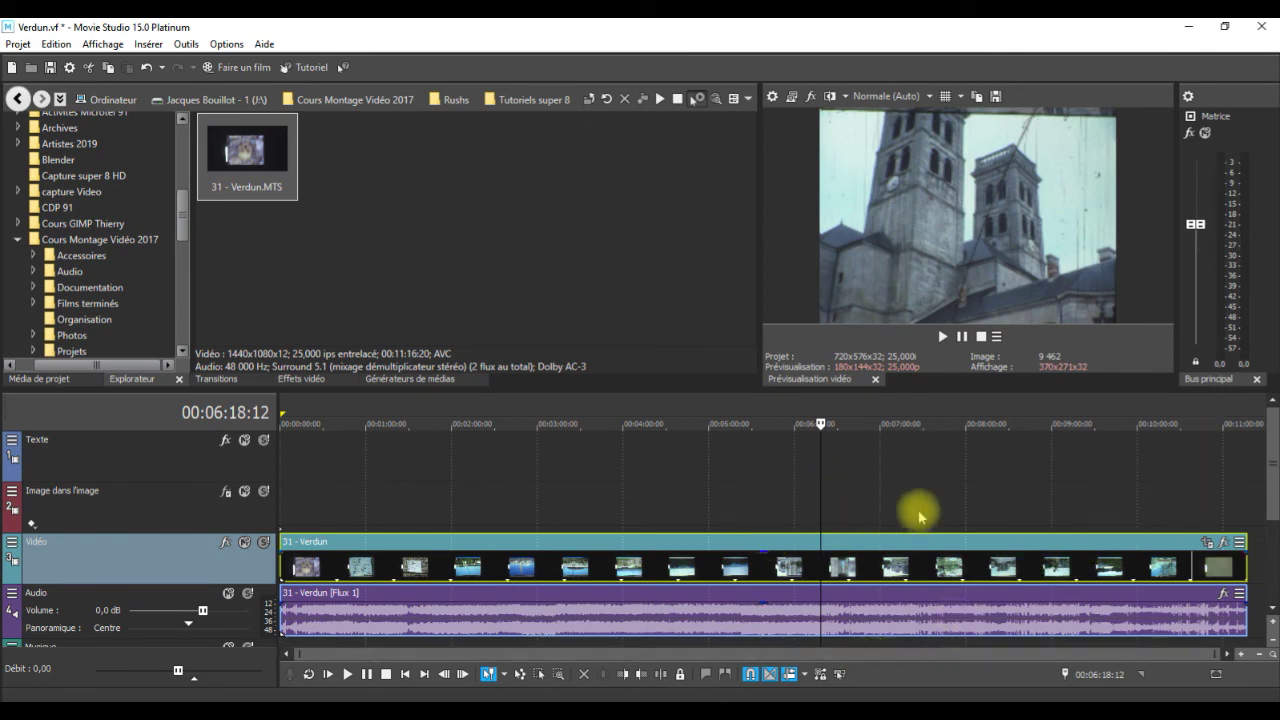
pyautogui.hotkey('ctrl', 'u')
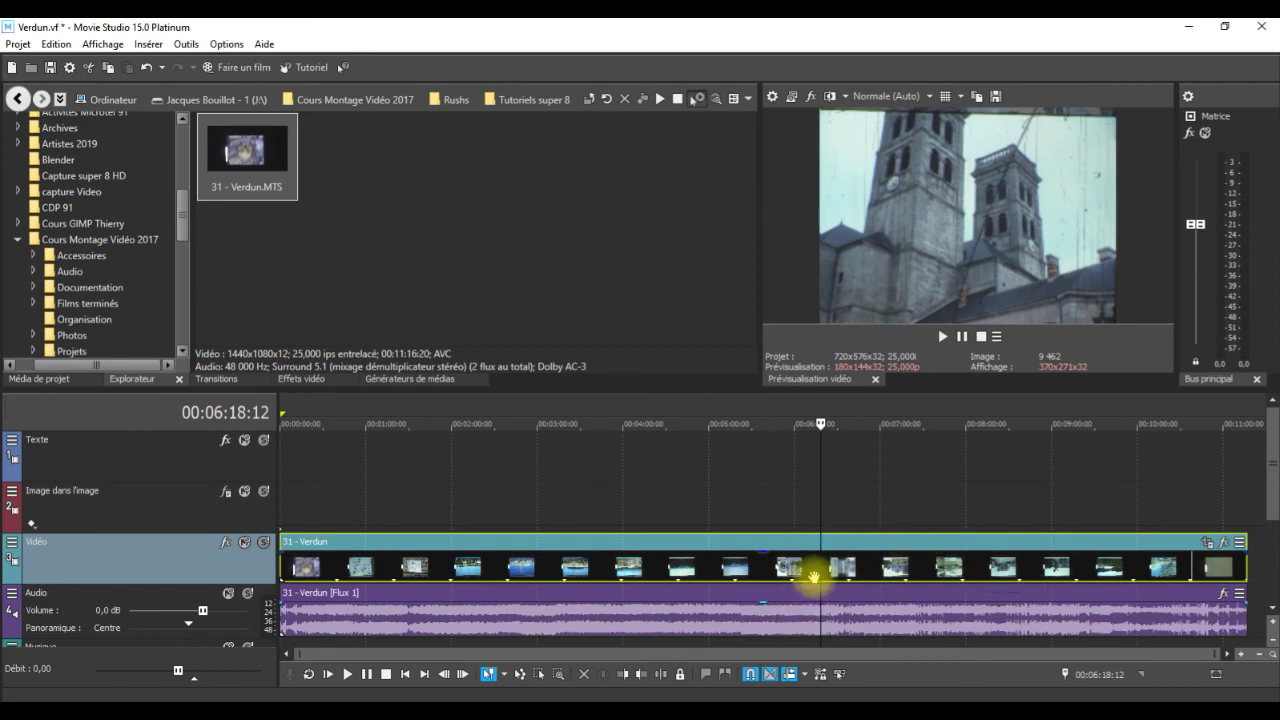
pyautogui.click(878, 612)
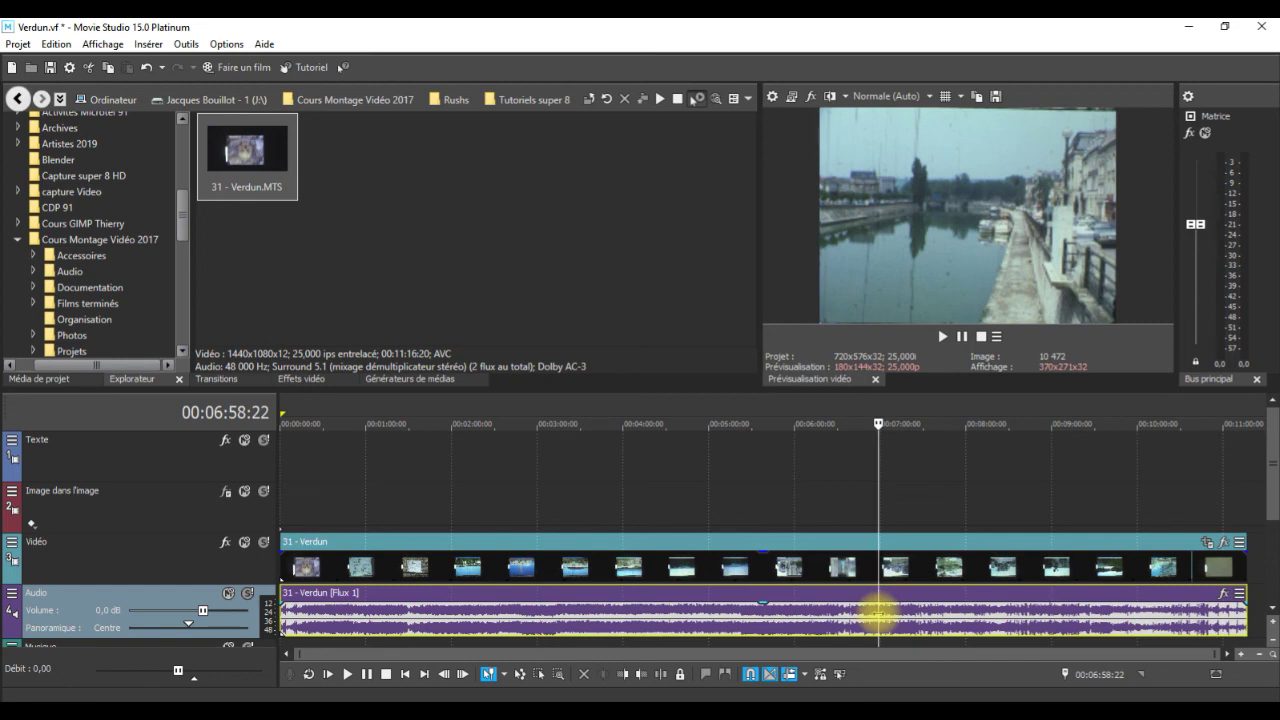
pyautogui.press('Delete')
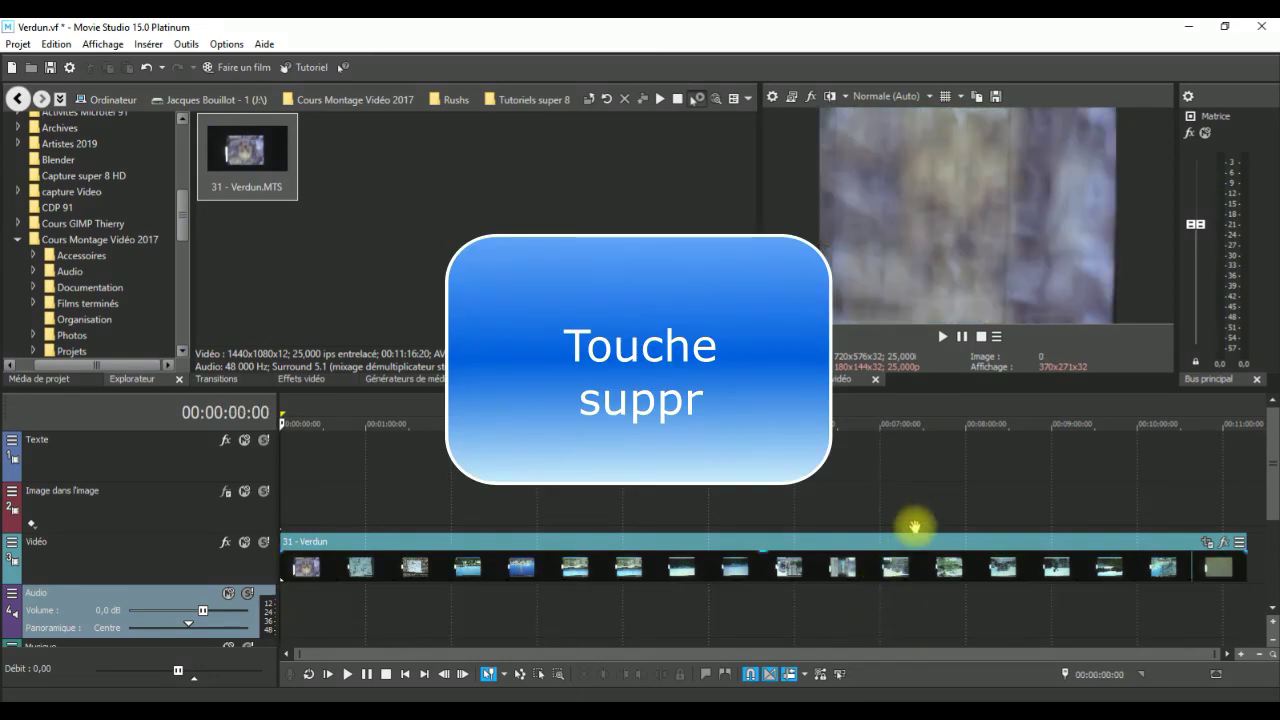
# - Check the cropped picture at several points along the clip, including about 6 min 32 s and 1 min 44 s
pyautogui.click(959, 449)
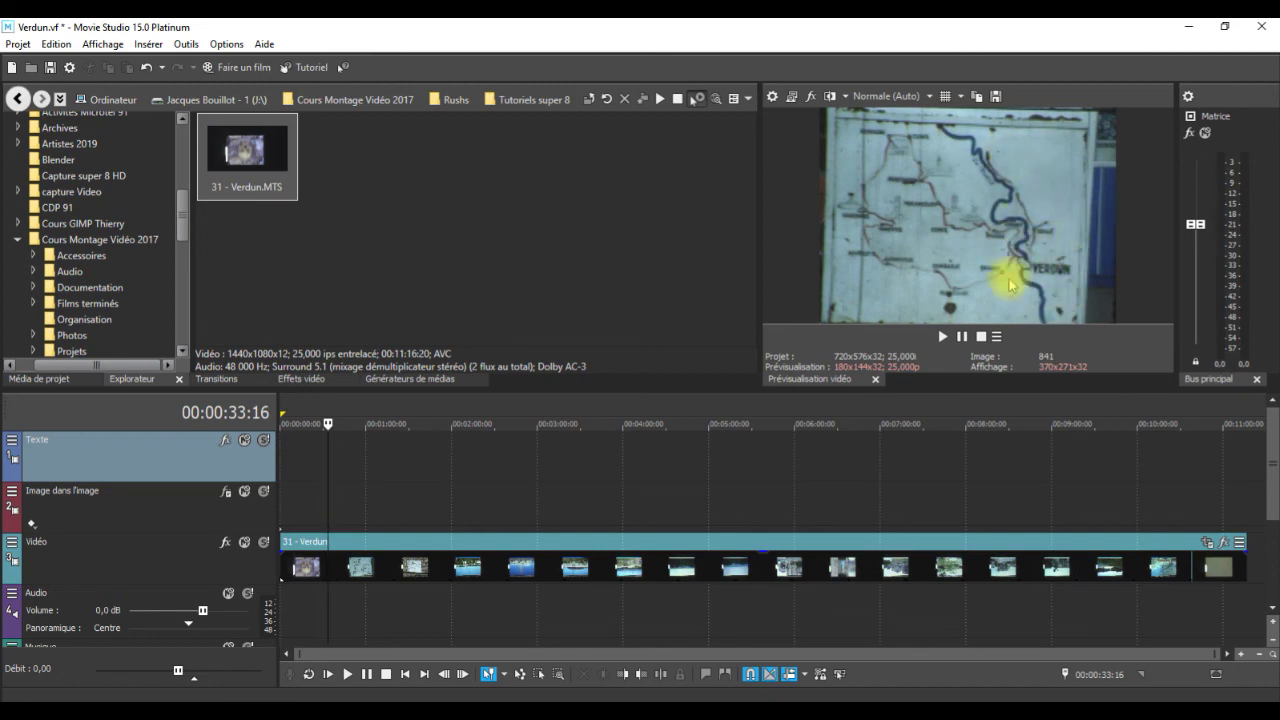
pyautogui.click(840, 488)
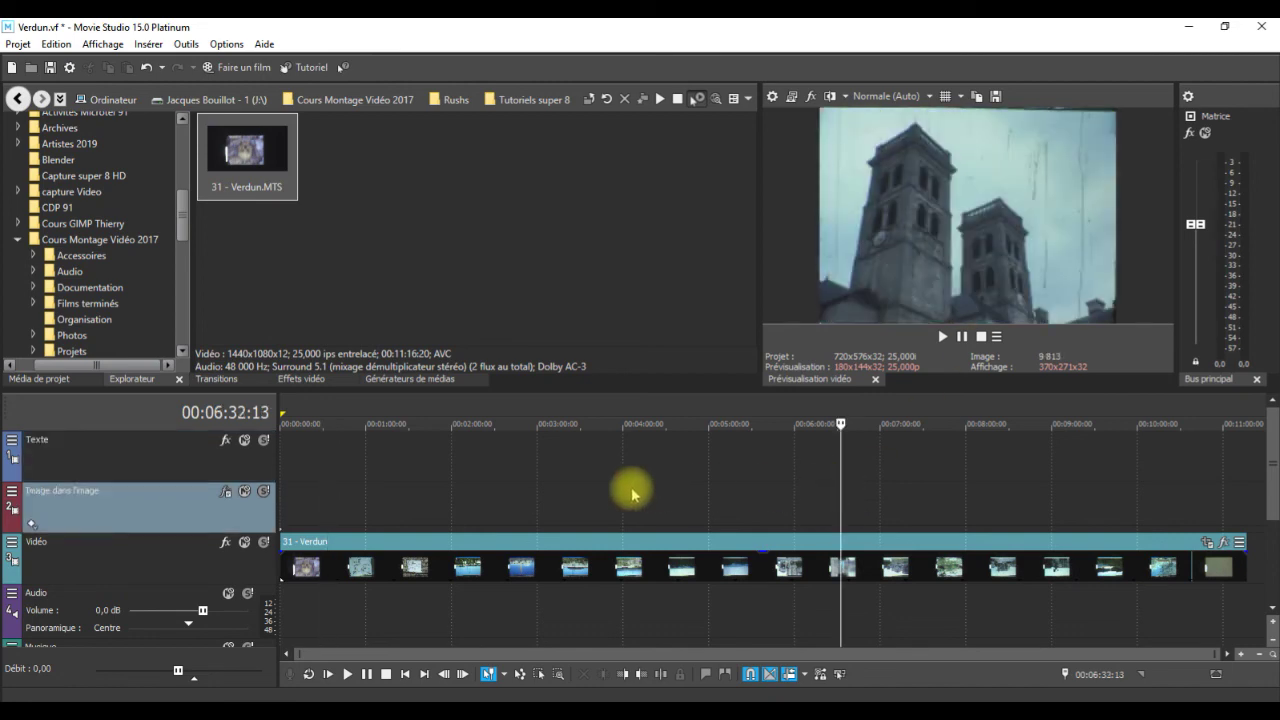
pyautogui.click(429, 478)
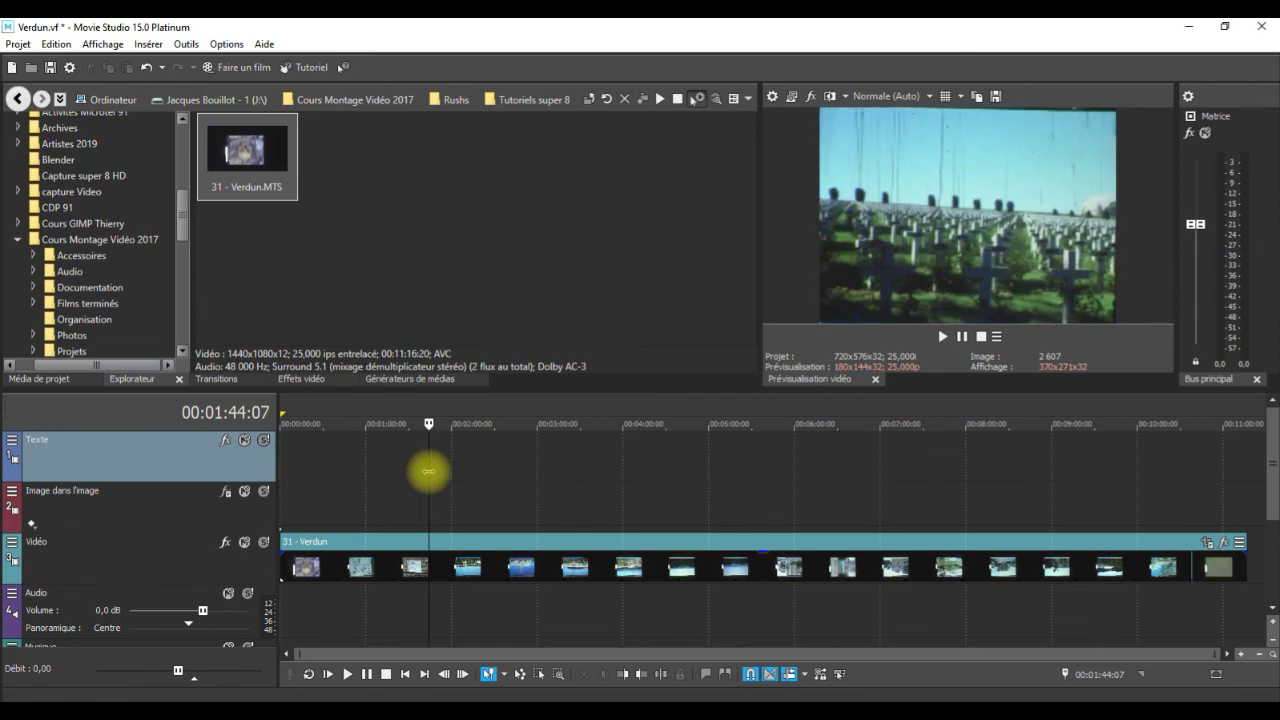